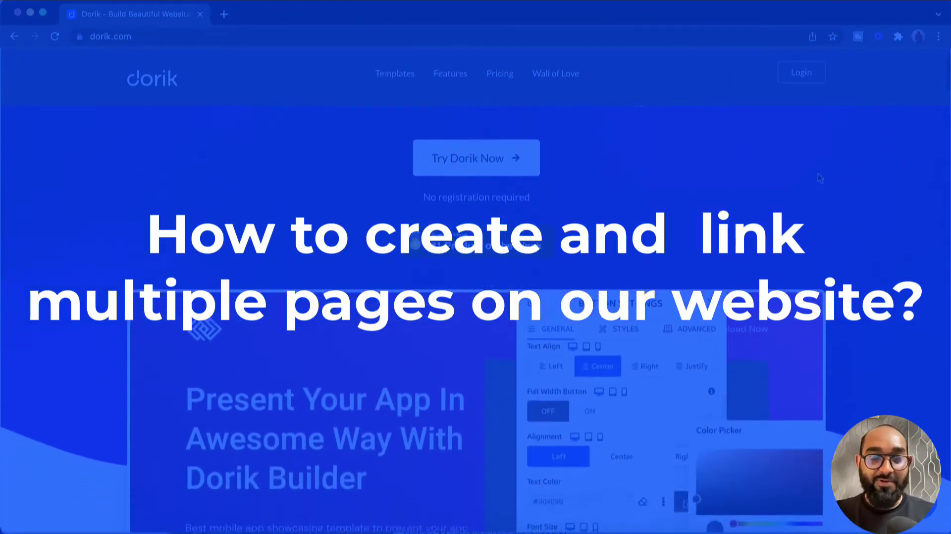
{"action": "scroll", "coordinate": [819, 178], "scroll_direction": "down", "scroll_amount": 3}
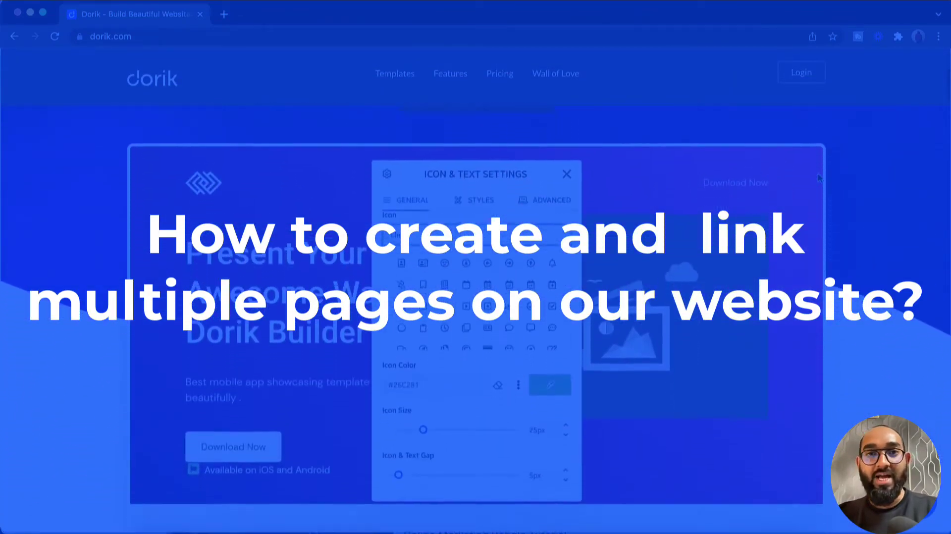
{"action": "scroll", "coordinate": [820, 175], "scroll_direction": "down", "scroll_amount": 2}
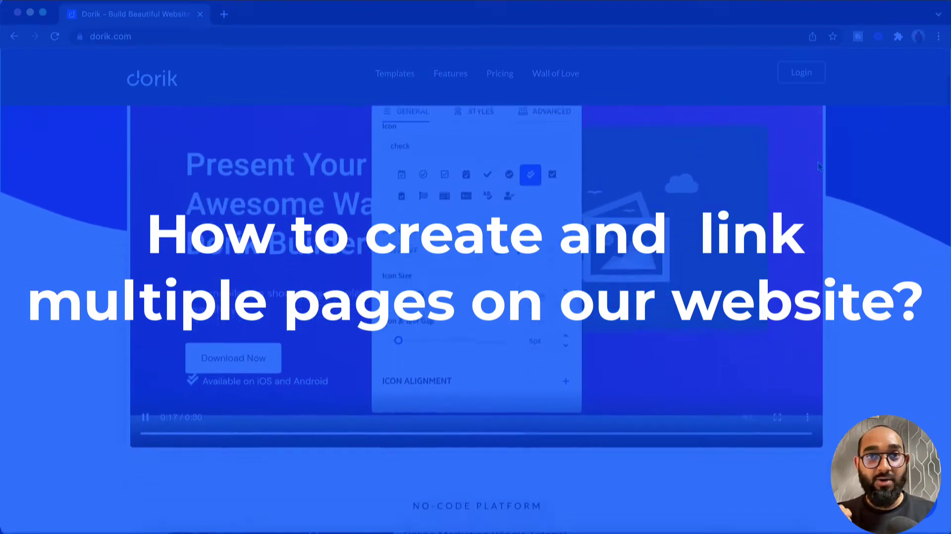
{"action": "scroll", "coordinate": [818, 166], "scroll_direction": "down", "scroll_amount": 4}
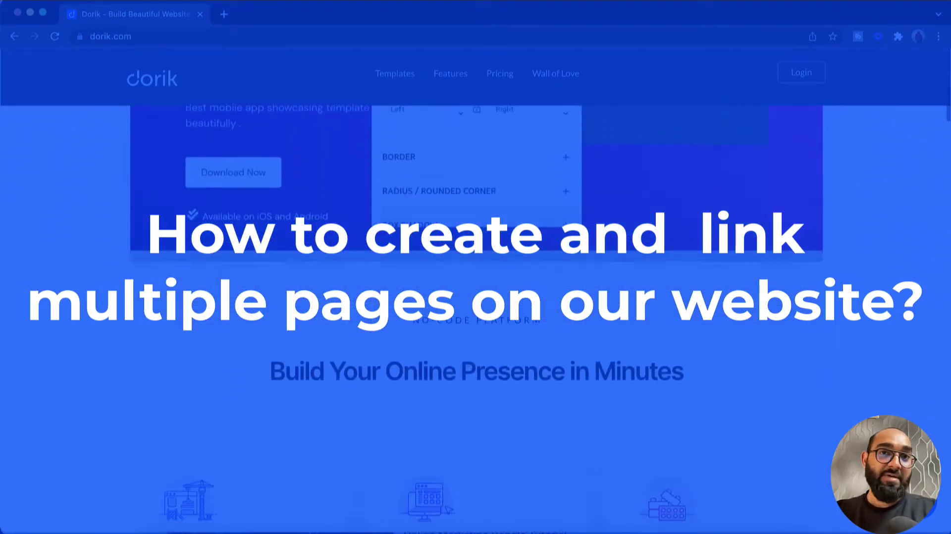
{"action": "scroll", "coordinate": [820, 168], "scroll_direction": "down", "scroll_amount": 2}
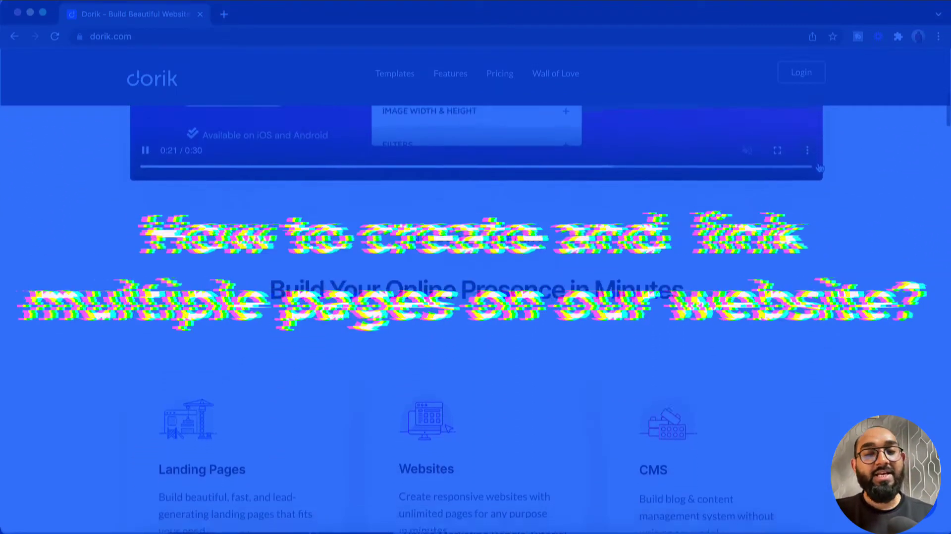
{"action": "scroll", "coordinate": [820, 168], "scroll_direction": "down", "scroll_amount": 1}
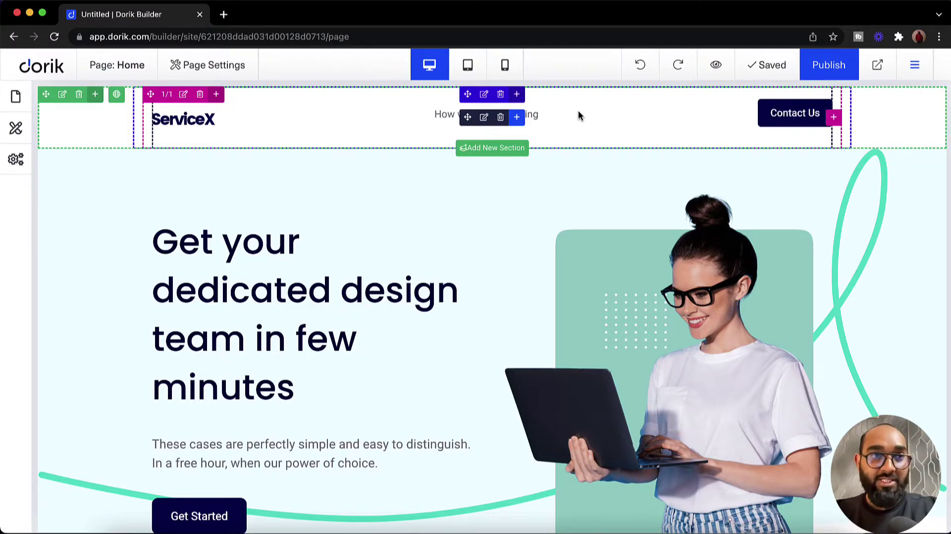
Step: Add a new regular page to the site and name it About
{"action": "left_click", "coordinate": [17, 101]}
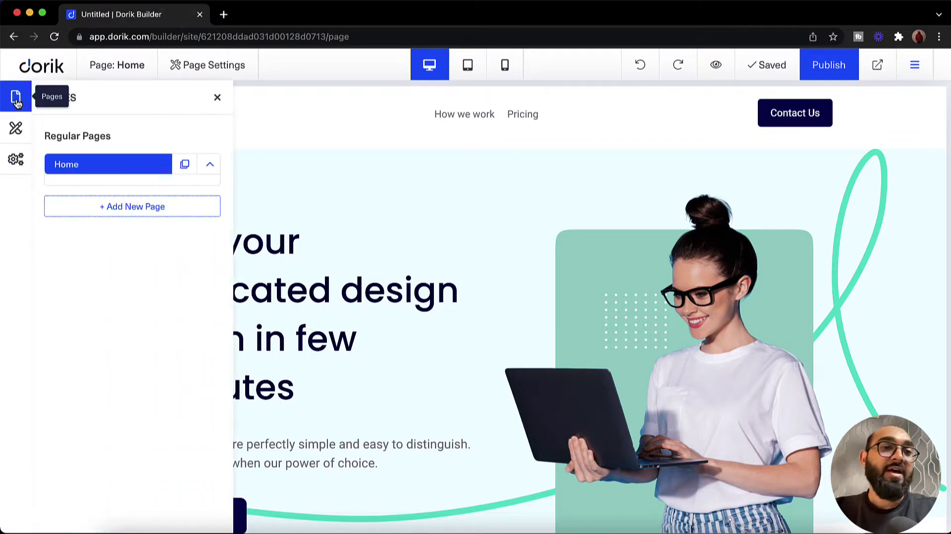
{"action": "left_click", "coordinate": [150, 216]}
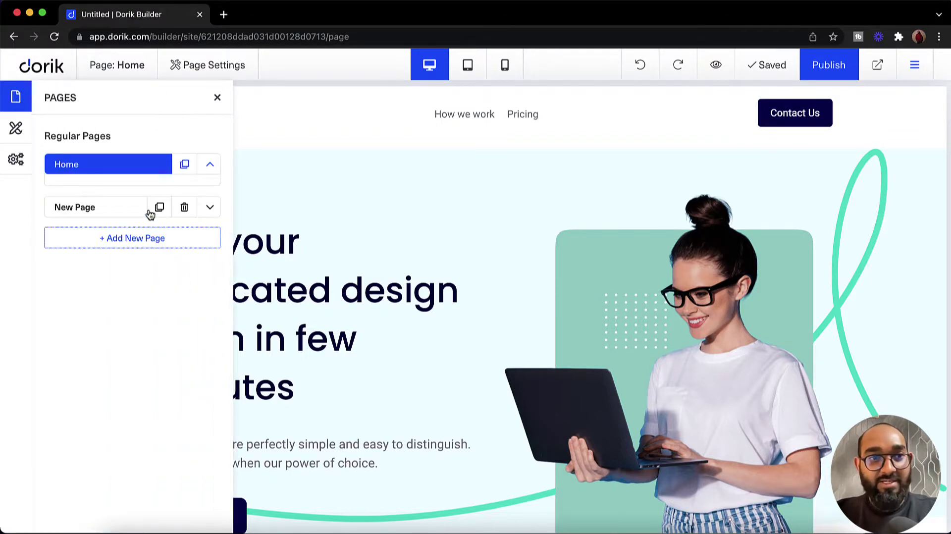
{"action": "left_click", "coordinate": [211, 208]}
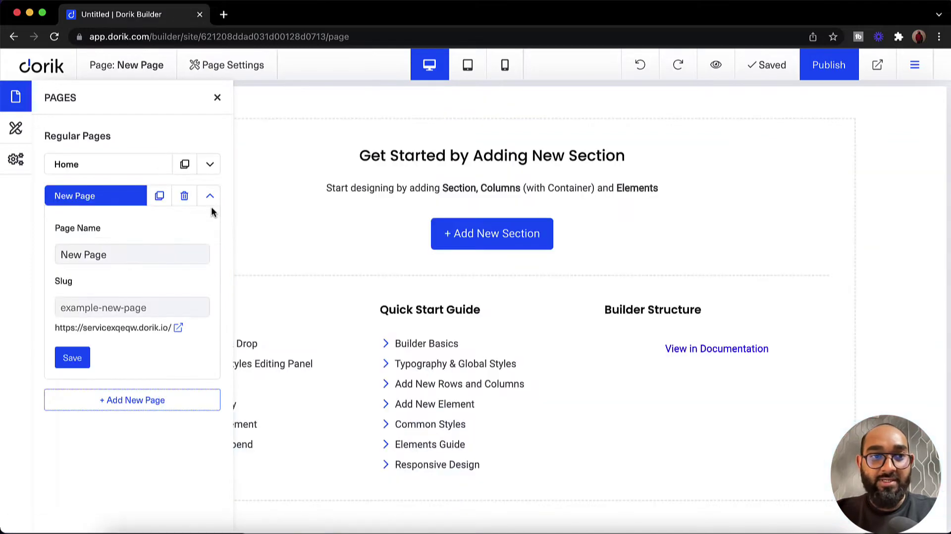
{"action": "left_click", "coordinate": [114, 254]}
{"action": "left_click_drag", "start_coordinate": [115, 253], "coordinate": [58, 253]}
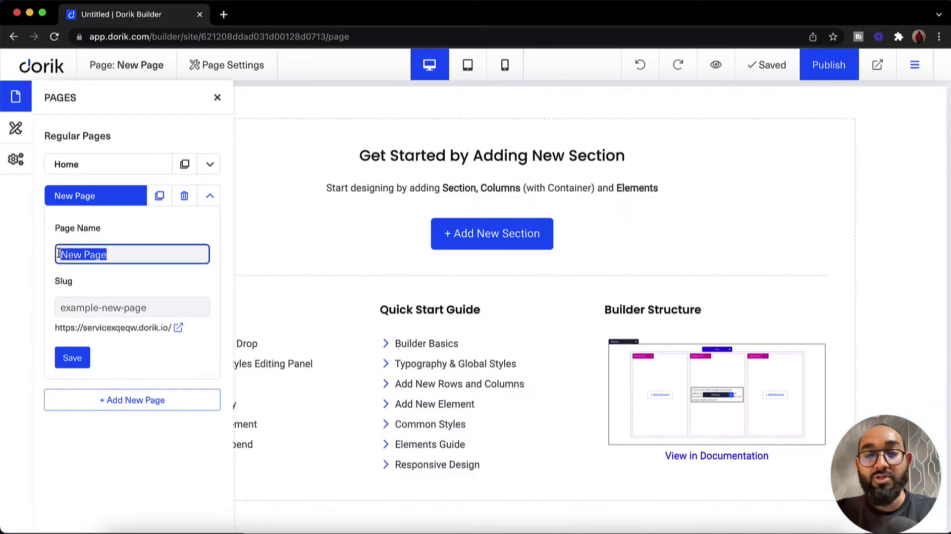
{"action": "type", "text": "About"}
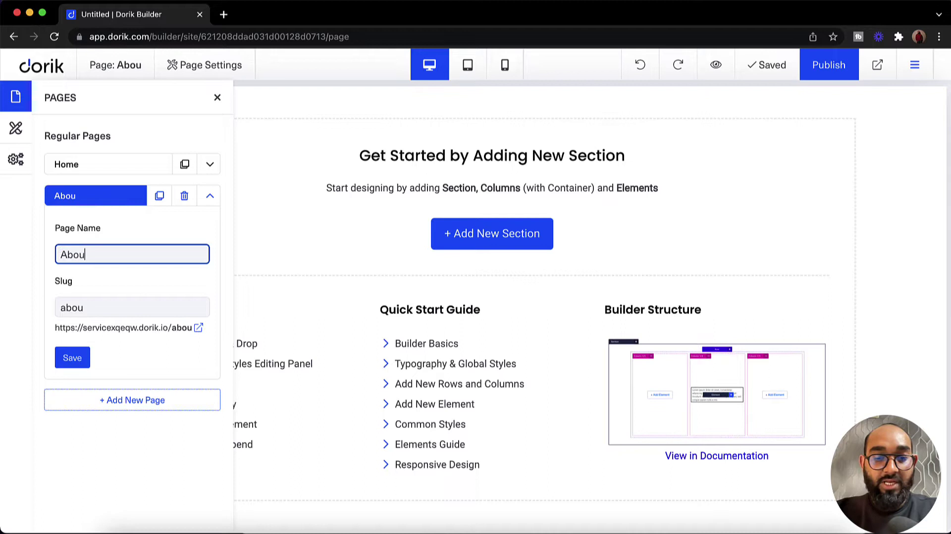
Step: Try the slug about-hdkah for the About page and restore it to about
{"action": "left_click", "coordinate": [101, 308]}
{"action": "left_click_drag", "start_coordinate": [83, 327], "coordinate": [179, 328]}
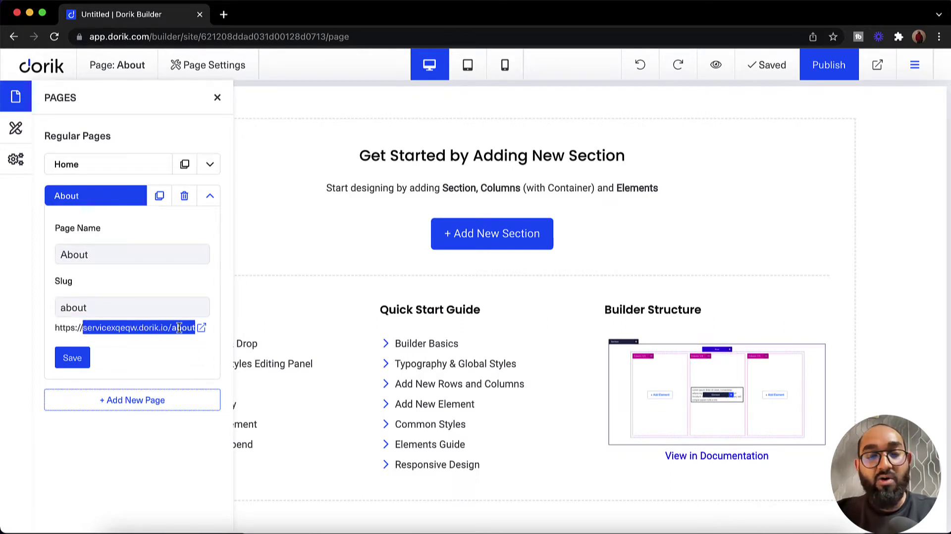
{"action": "left_click", "coordinate": [154, 311]}
{"action": "type", "text": "-hdkah"}
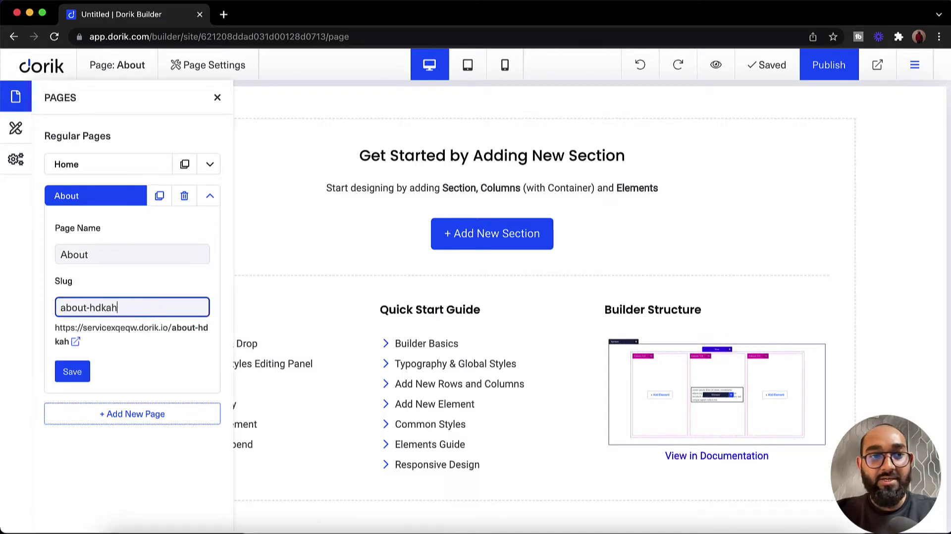
{"action": "key", "text": "BackSpace"}
{"action": "key", "text": "BackSpace"}
{"action": "key", "text": "BackSpace"}
{"action": "key", "text": "BackSpace"}
{"action": "key", "text": "BackSpace"}
{"action": "key", "text": "BackSpace"}
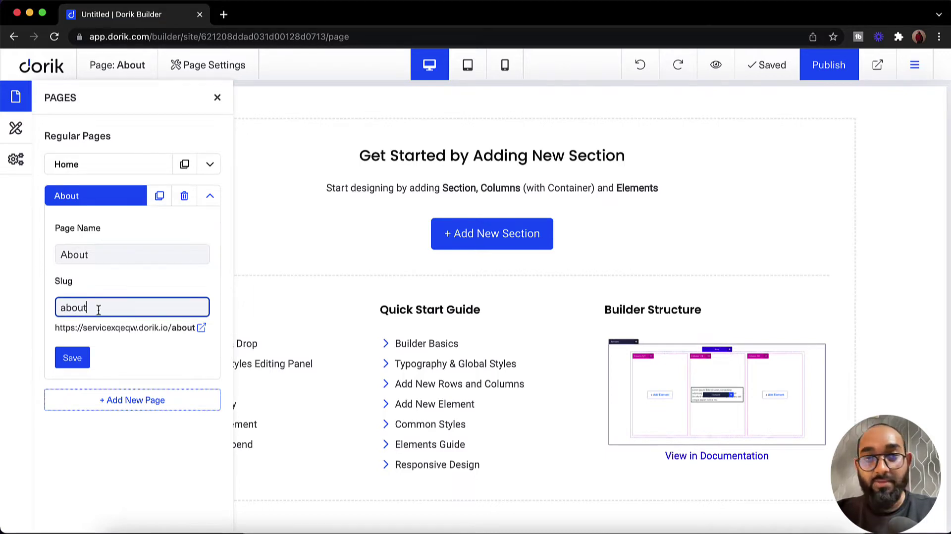
Step: Save the About page's name and slug and close the page list
{"action": "left_click", "coordinate": [69, 359]}
{"action": "left_click", "coordinate": [68, 360]}
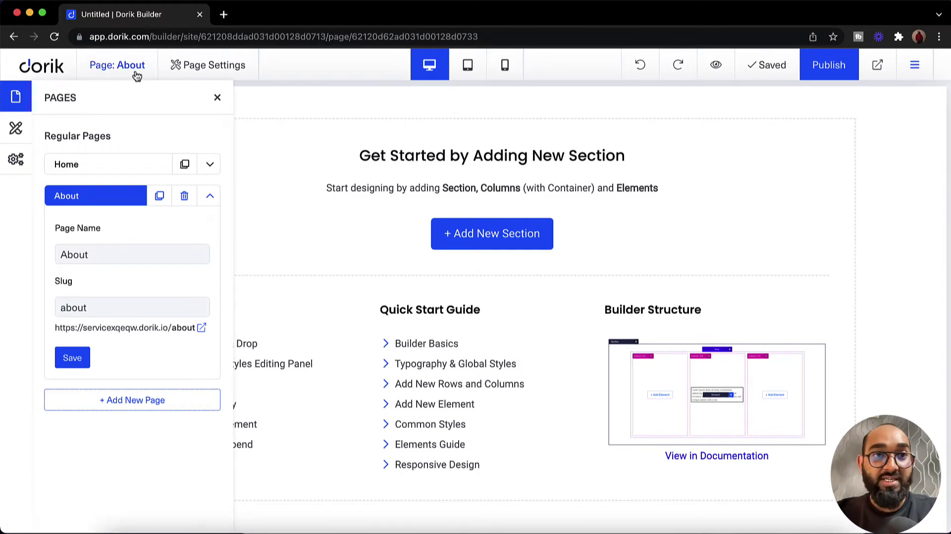
{"action": "left_click", "coordinate": [218, 98]}
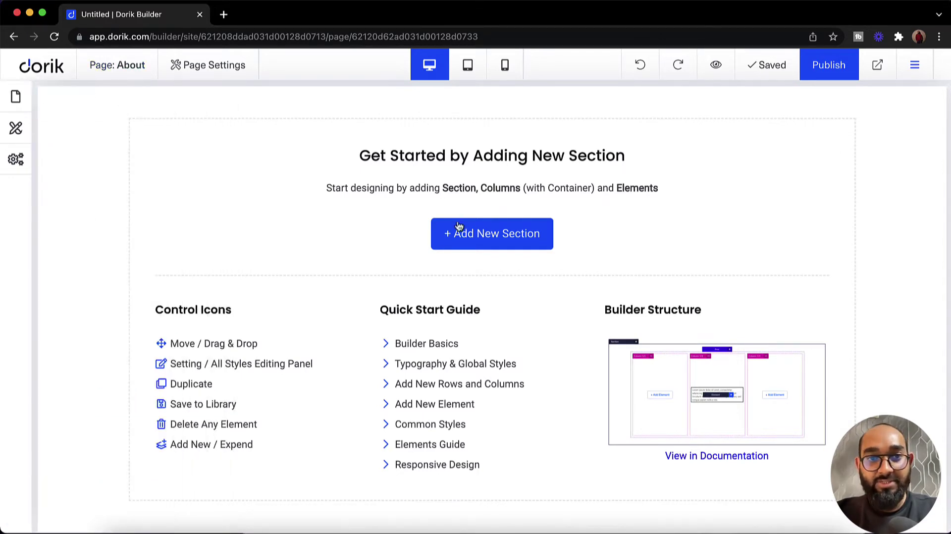
Step: Insert the Header Menu section symbol as the first section of the empty About page
{"action": "left_click", "coordinate": [494, 240]}
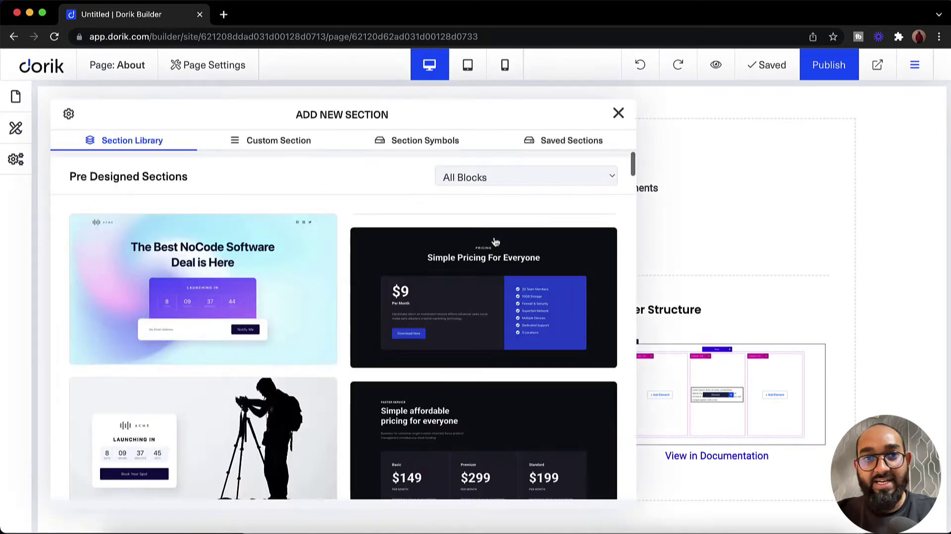
{"action": "left_click", "coordinate": [459, 150]}
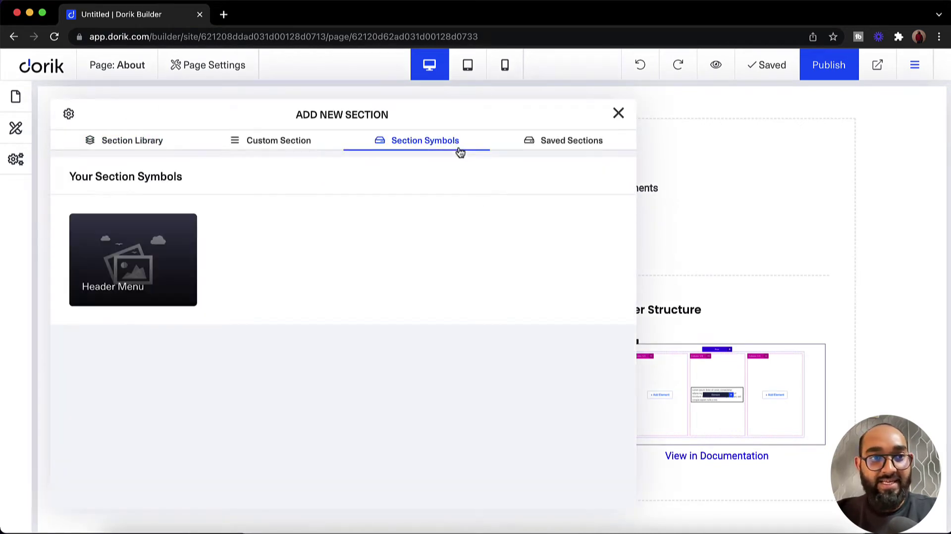
{"action": "left_click", "coordinate": [183, 248]}
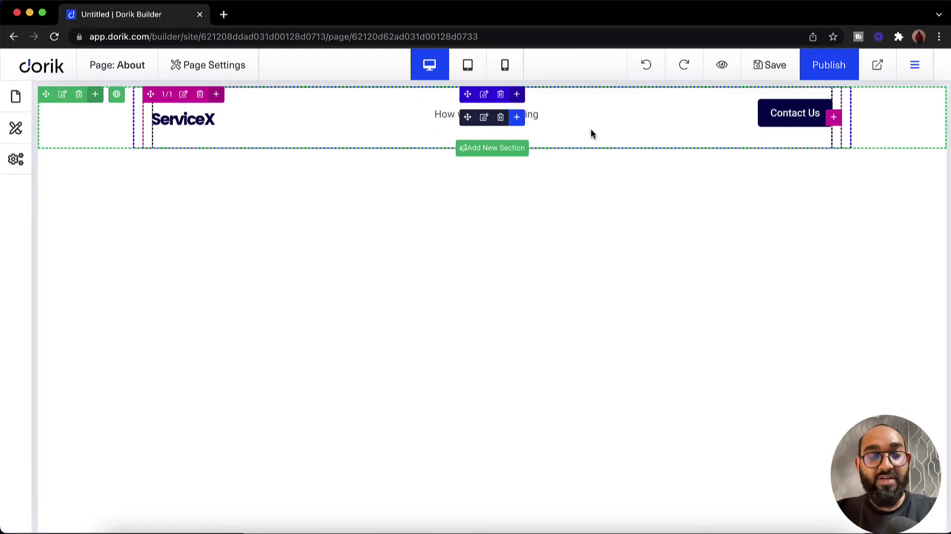
Step: Add the pre-designed Home / hero section titled Building Something Awesome Behind The Scene below the header
{"action": "left_click", "coordinate": [520, 149]}
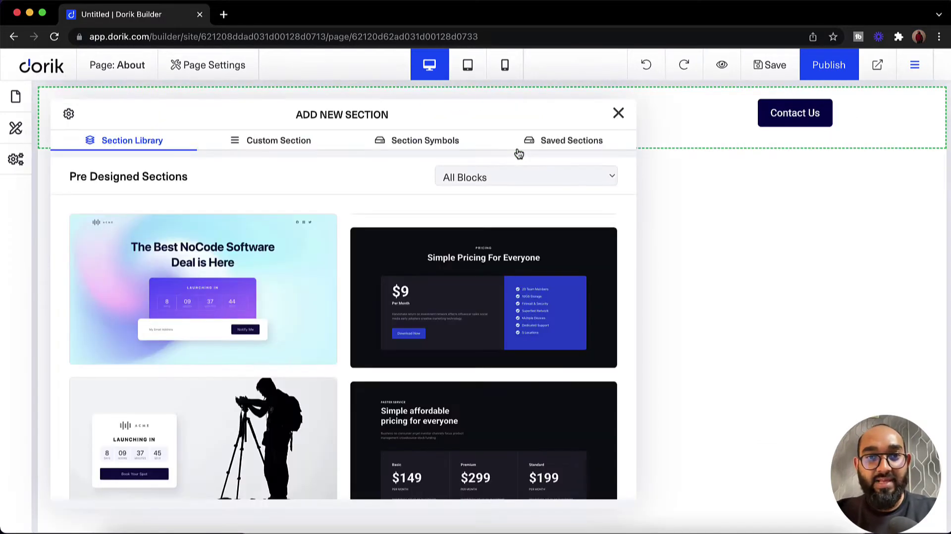
{"action": "left_click", "coordinate": [492, 171]}
{"action": "left_click", "coordinate": [491, 192]}
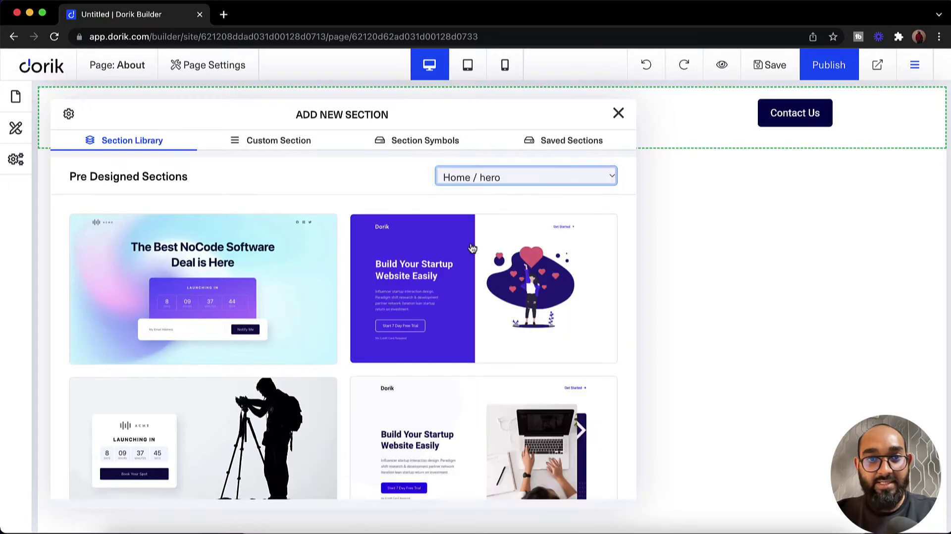
{"action": "scroll", "coordinate": [450, 313], "scroll_direction": "down", "scroll_amount": 5}
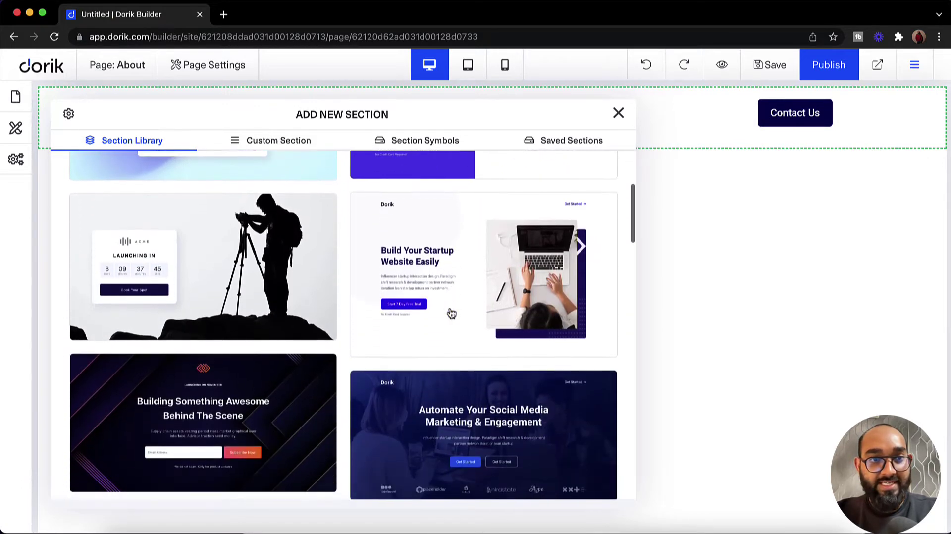
{"action": "scroll", "coordinate": [287, 279], "scroll_direction": "down", "scroll_amount": 3}
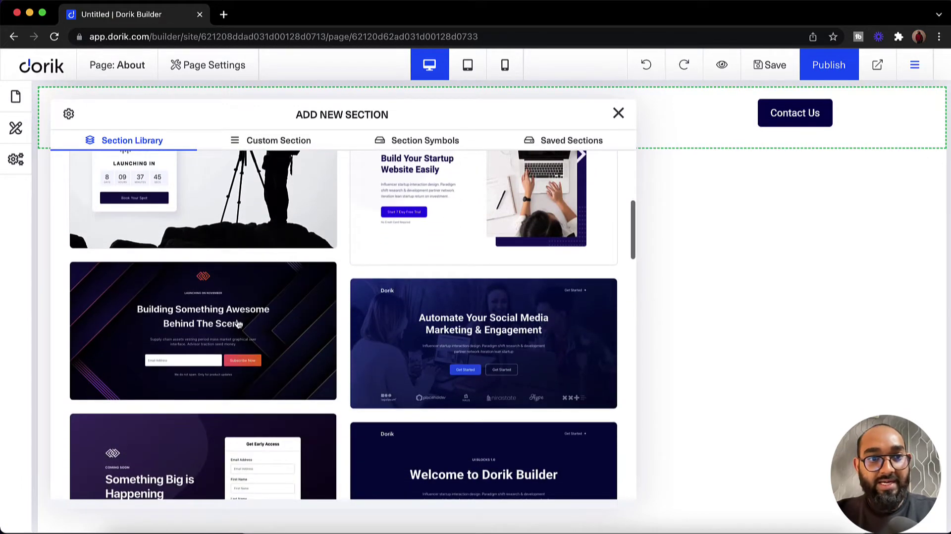
{"action": "left_click", "coordinate": [238, 322]}
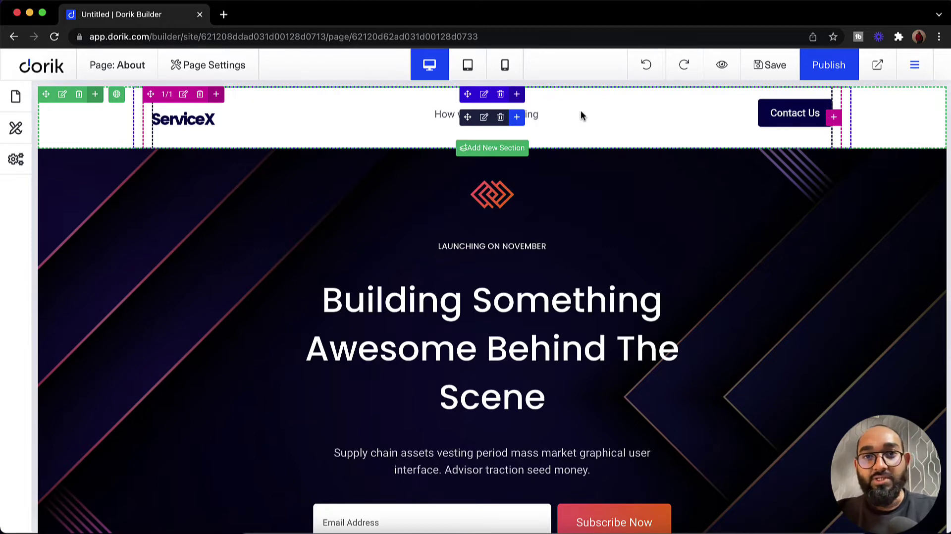
Step: Add a new link after Pricing in the header's navigation element
{"action": "left_click", "coordinate": [484, 118]}
{"action": "scroll", "coordinate": [178, 259], "scroll_direction": "down", "scroll_amount": 1}
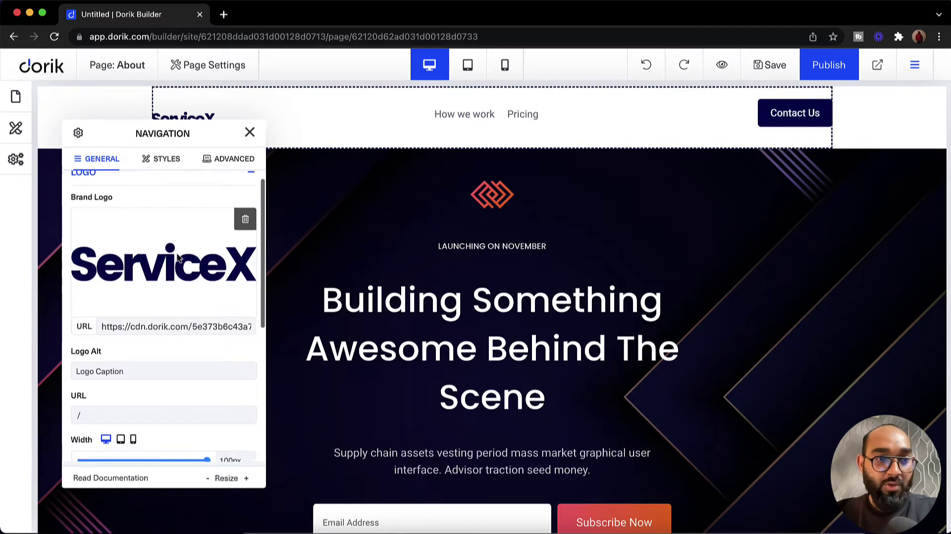
{"action": "scroll", "coordinate": [178, 257], "scroll_direction": "down", "scroll_amount": 5}
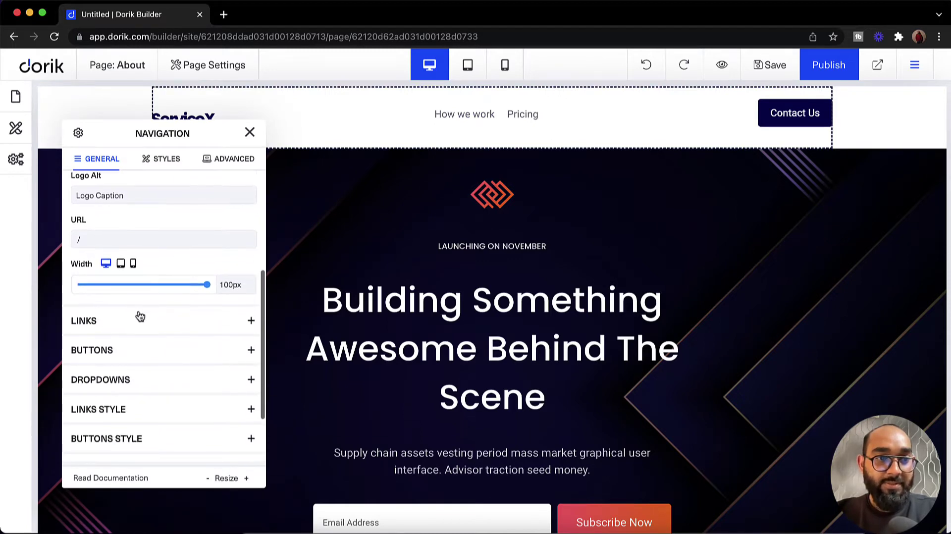
{"action": "left_click", "coordinate": [140, 317]}
{"action": "scroll", "coordinate": [183, 355], "scroll_direction": "down", "scroll_amount": 3}
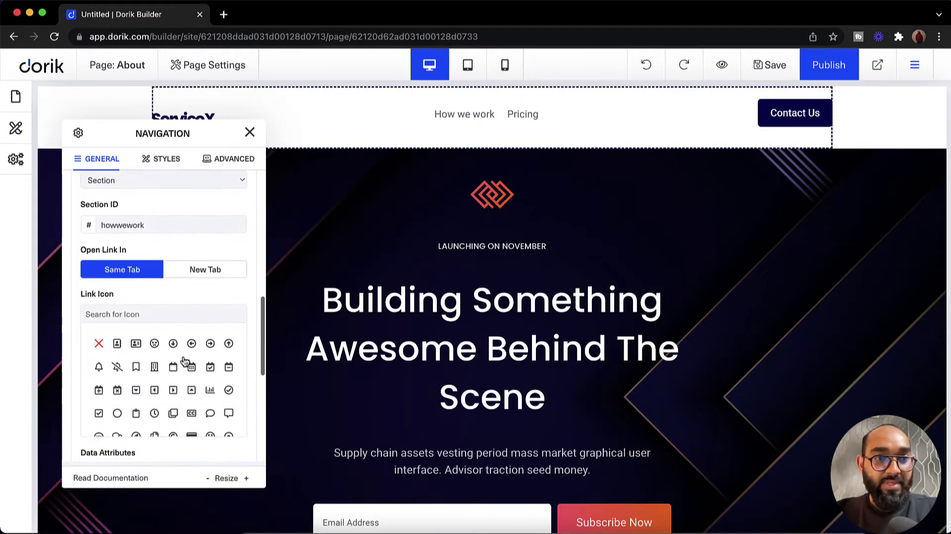
{"action": "scroll", "coordinate": [182, 358], "scroll_direction": "down", "scroll_amount": 5}
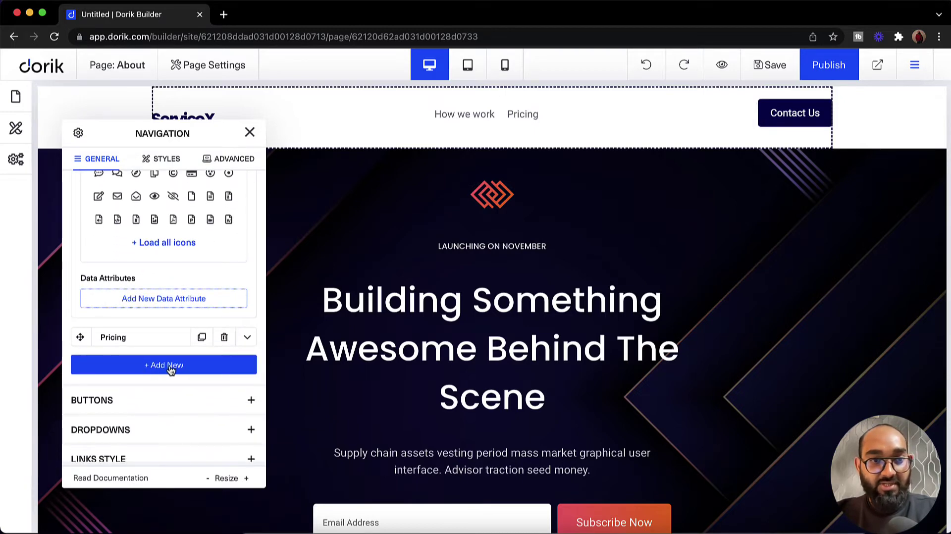
{"action": "left_click", "coordinate": [173, 365]}
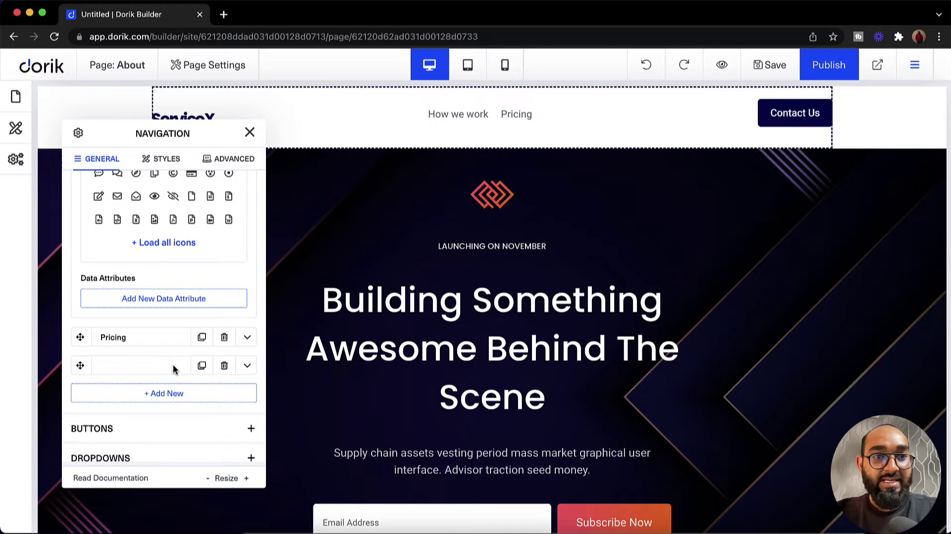
Step: Set the new navigation link's text to About
{"action": "left_click", "coordinate": [247, 366]}
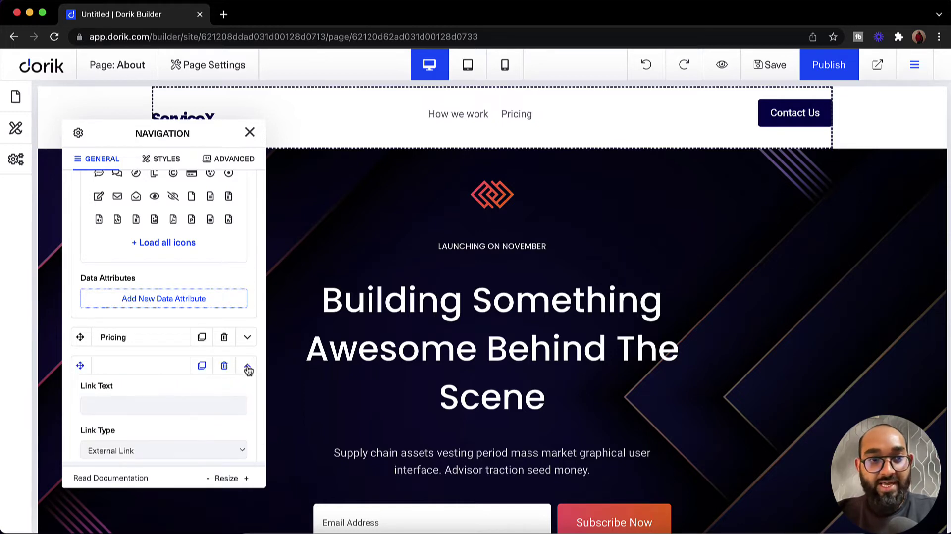
{"action": "left_click", "coordinate": [180, 404]}
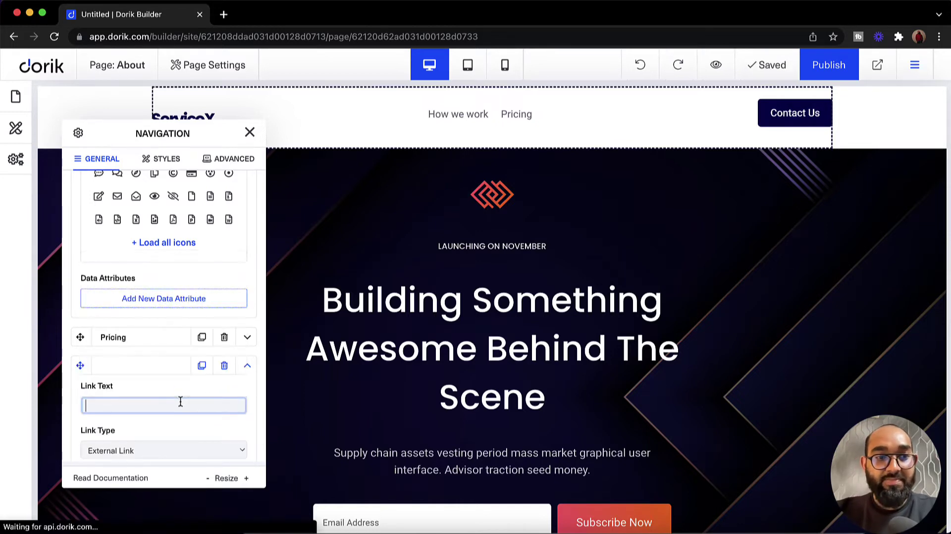
{"action": "type", "text": "Abou"}
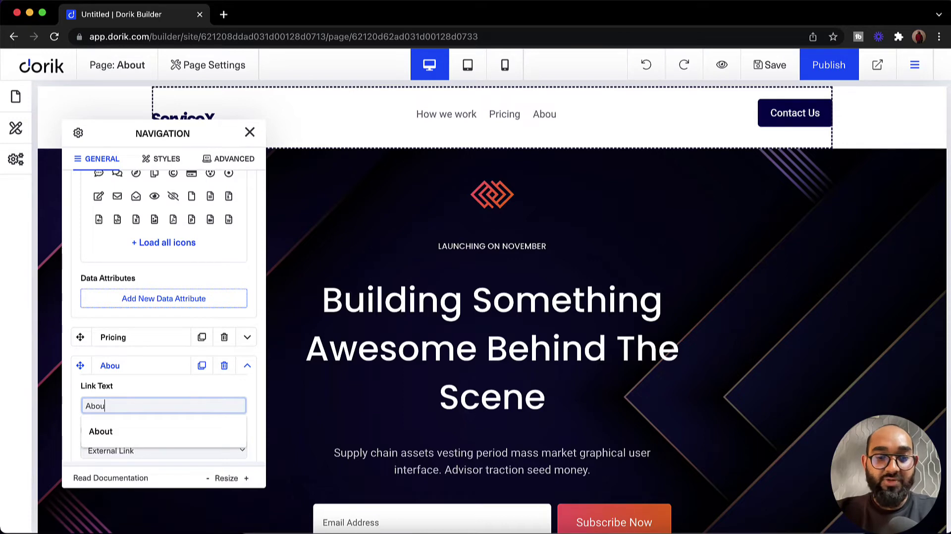
{"action": "type", "text": "t"}
{"action": "scroll", "coordinate": [163, 316], "scroll_direction": "down", "scroll_amount": 4}
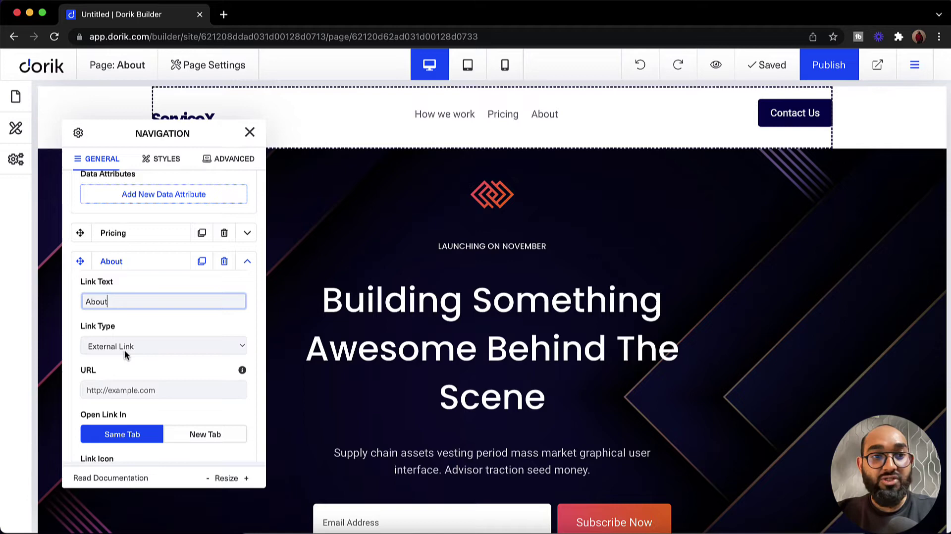
Step: Set the About navigation link's type to Page with About as its target page, and close the navigation settings
{"action": "left_click", "coordinate": [126, 346]}
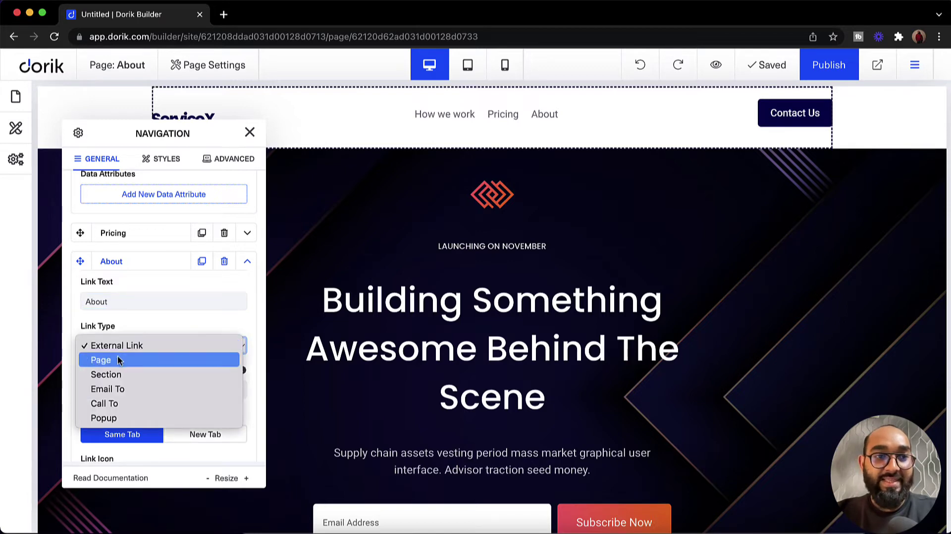
{"action": "left_click", "coordinate": [116, 359]}
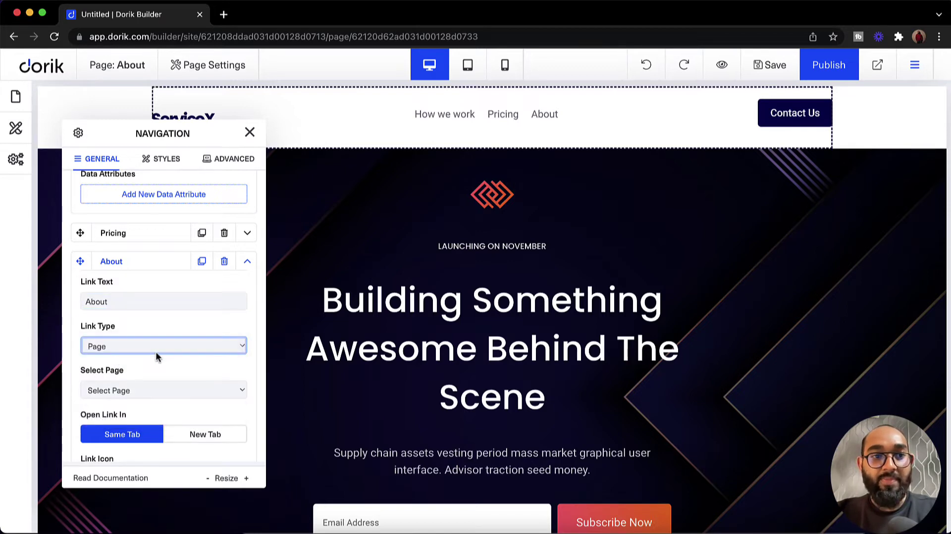
{"action": "scroll", "coordinate": [156, 352], "scroll_direction": "down", "scroll_amount": 1}
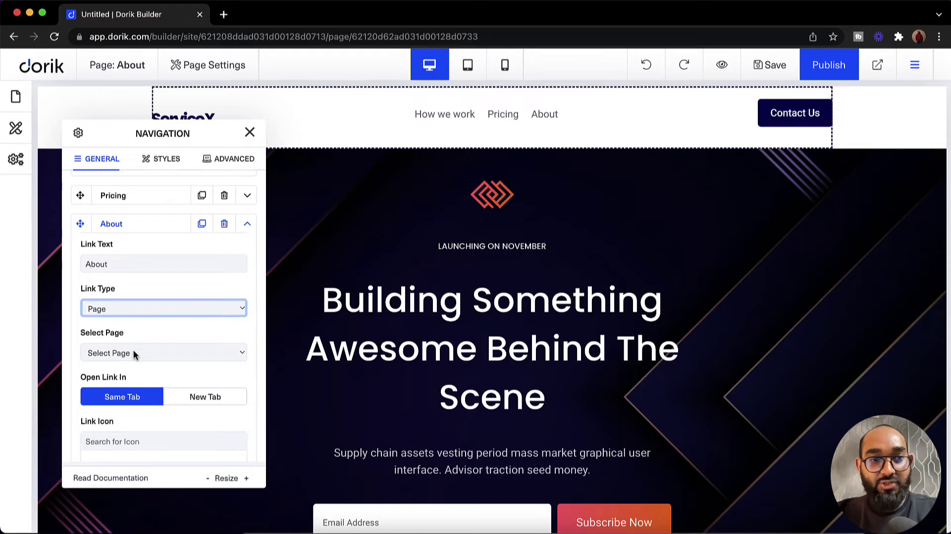
{"action": "left_click", "coordinate": [133, 351]}
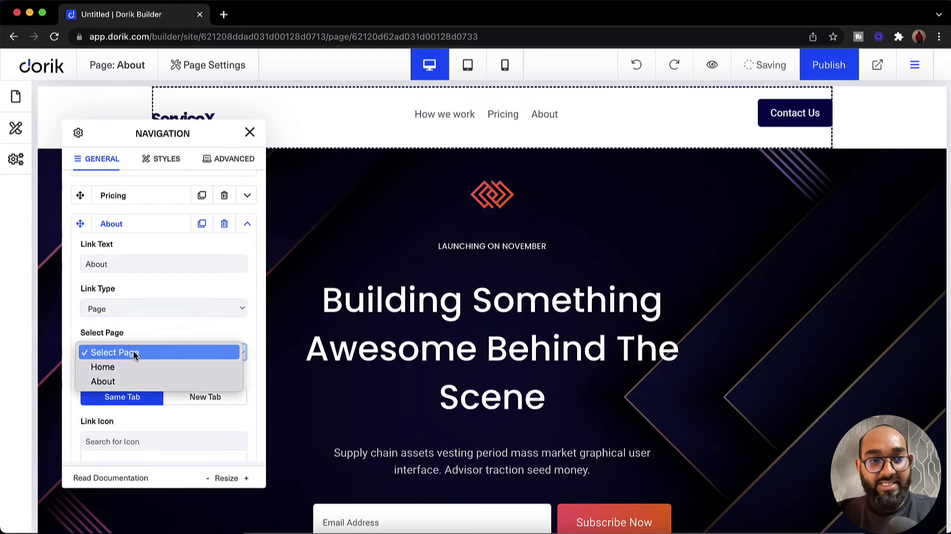
{"action": "left_click", "coordinate": [132, 379]}
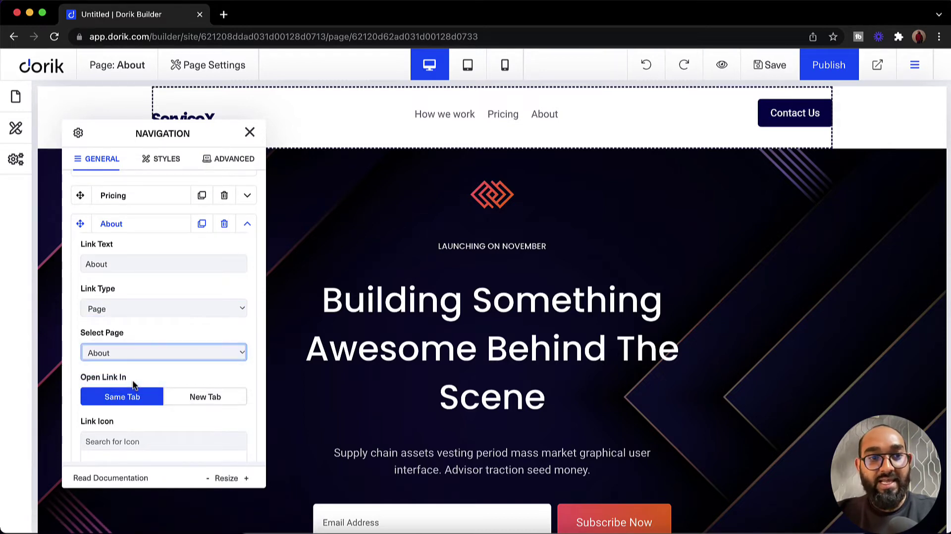
{"action": "left_click", "coordinate": [249, 133]}
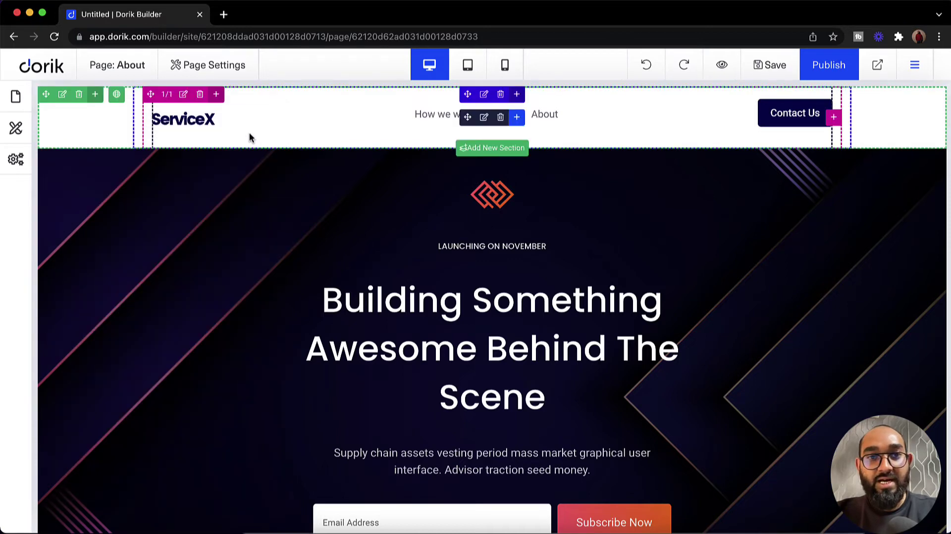
Step: Publish the site and test the header's home and About links on the live site
{"action": "left_click", "coordinate": [832, 77]}
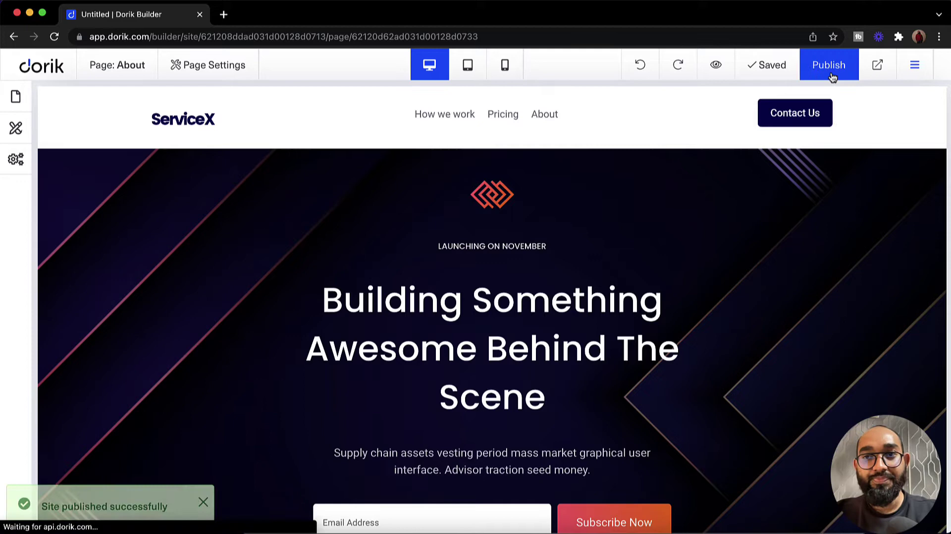
{"action": "left_click", "coordinate": [878, 66]}
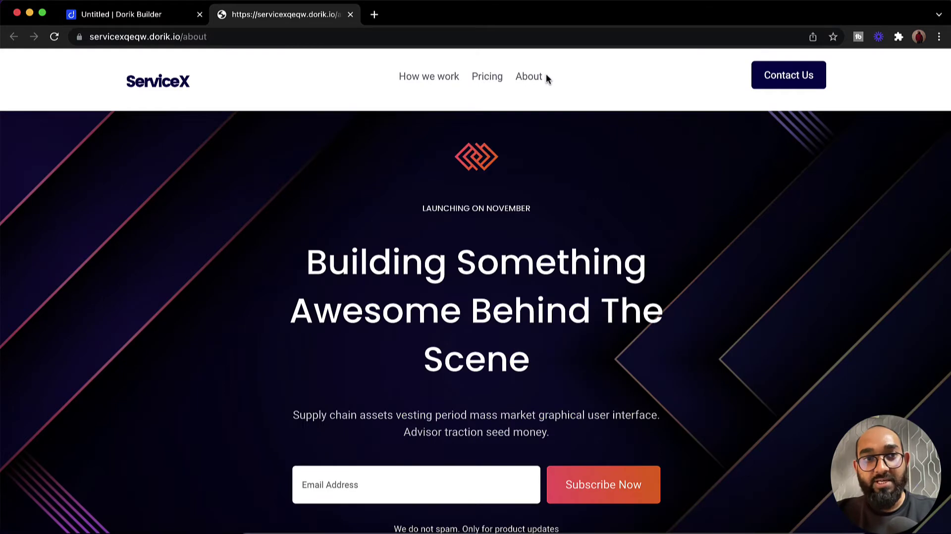
{"action": "left_click", "coordinate": [176, 89]}
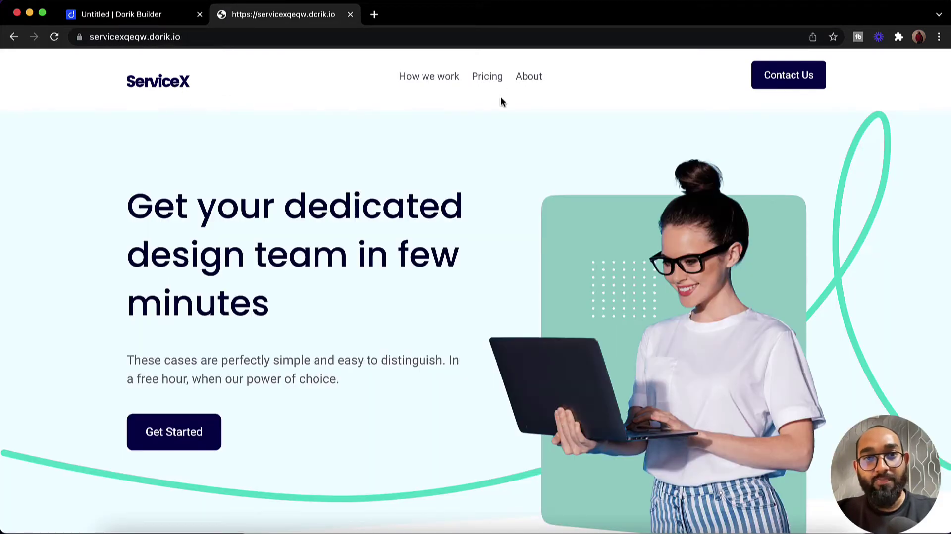
{"action": "left_click", "coordinate": [529, 79]}
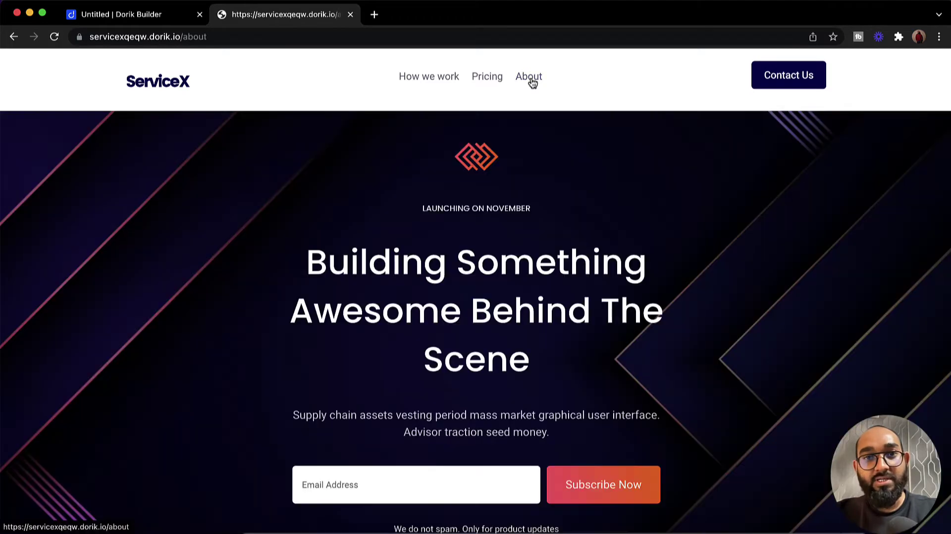
{"action": "scroll", "coordinate": [257, 331], "scroll_direction": "down", "scroll_amount": 3}
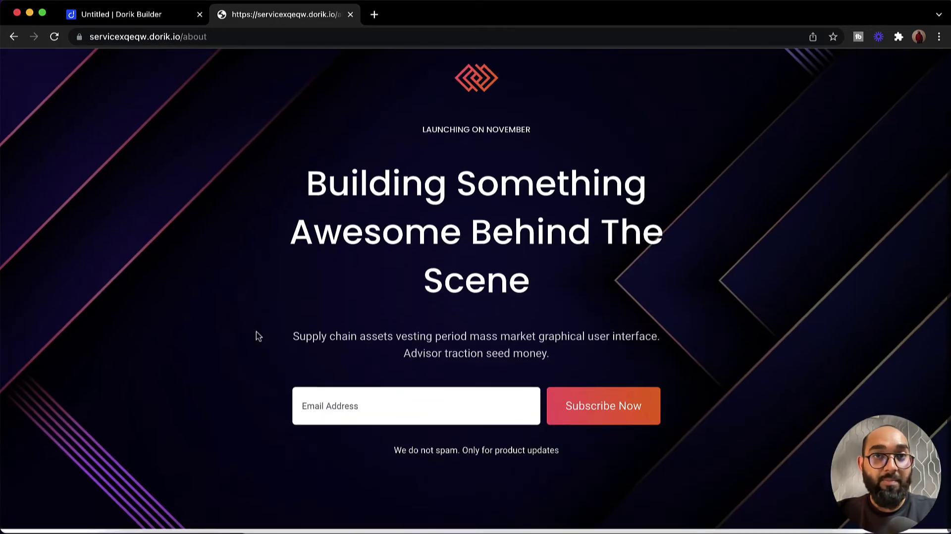
{"action": "scroll", "coordinate": [256, 331], "scroll_direction": "up", "scroll_amount": 3}
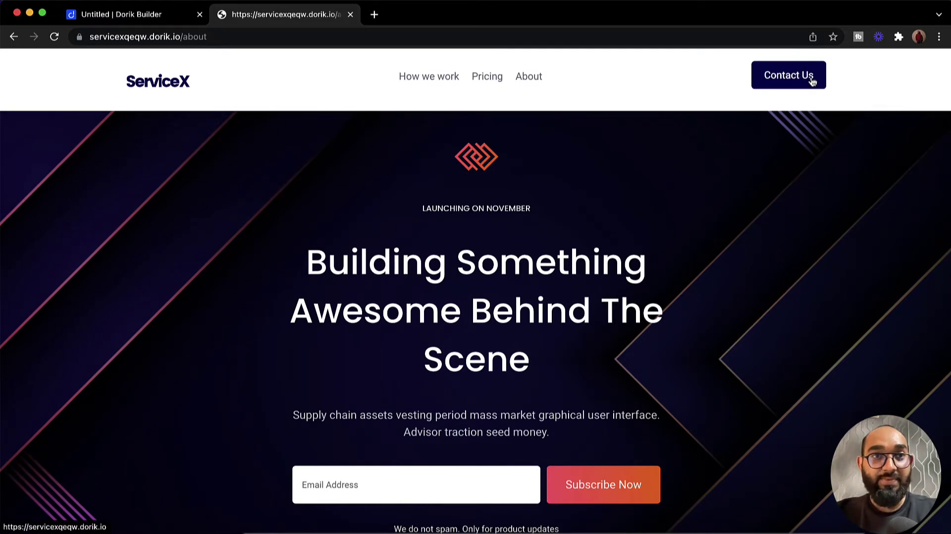
Step: Return to the builder and create a new page named Contact with the slug contact, saving it
{"action": "left_click", "coordinate": [169, 23]}
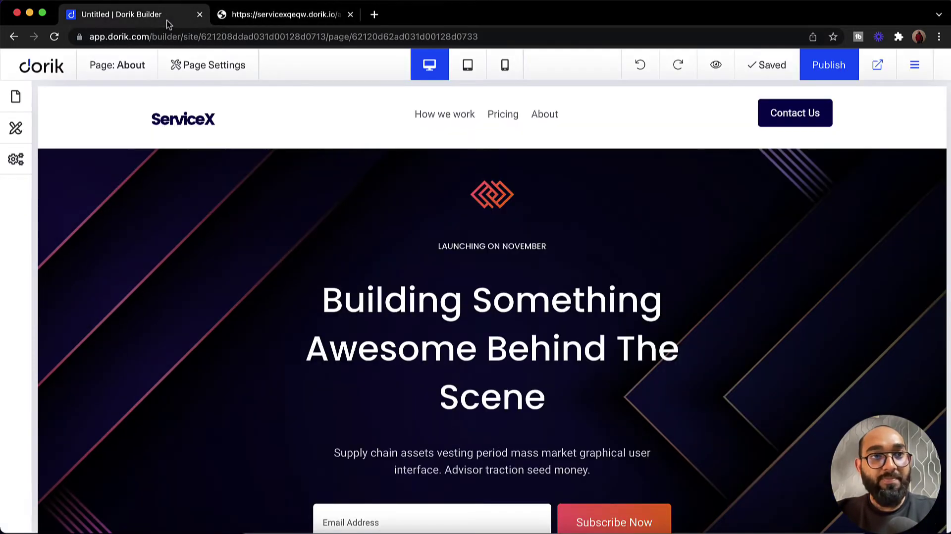
{"action": "left_click", "coordinate": [16, 103]}
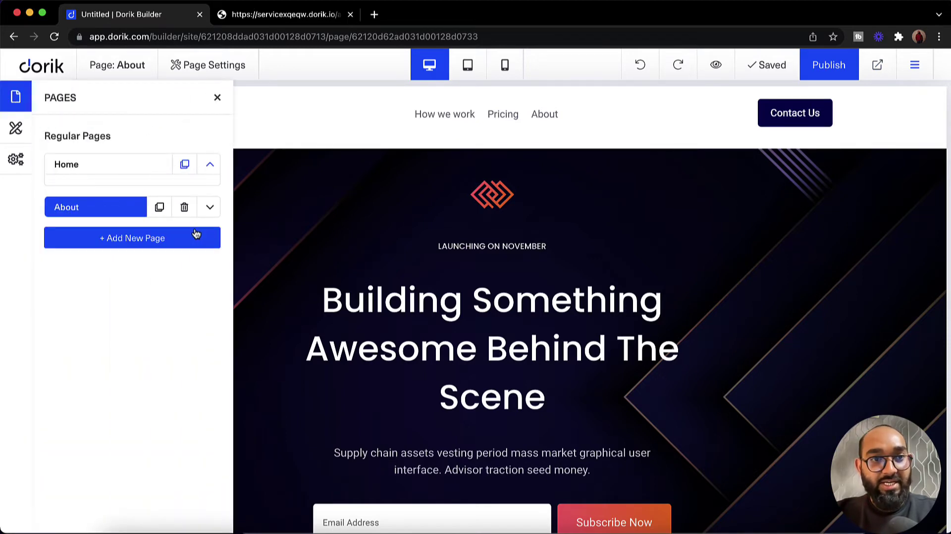
{"action": "left_click", "coordinate": [141, 247]}
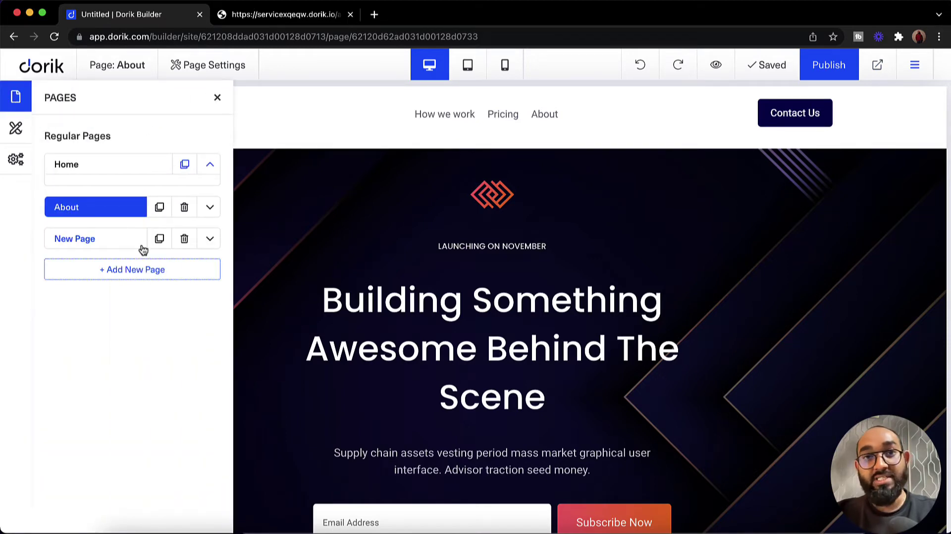
{"action": "left_click", "coordinate": [212, 246]}
{"action": "triple_click", "coordinate": [159, 285]}
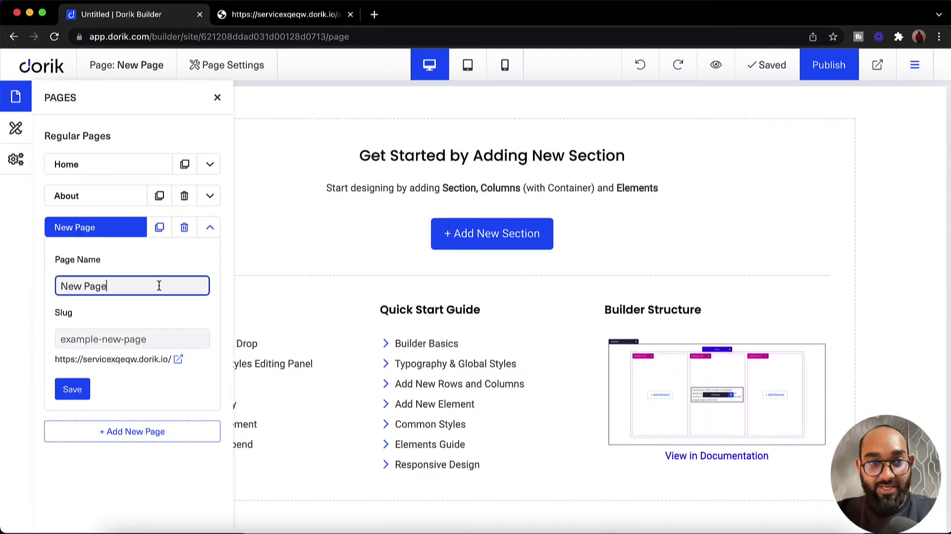
{"action": "type", "text": "Contact"}
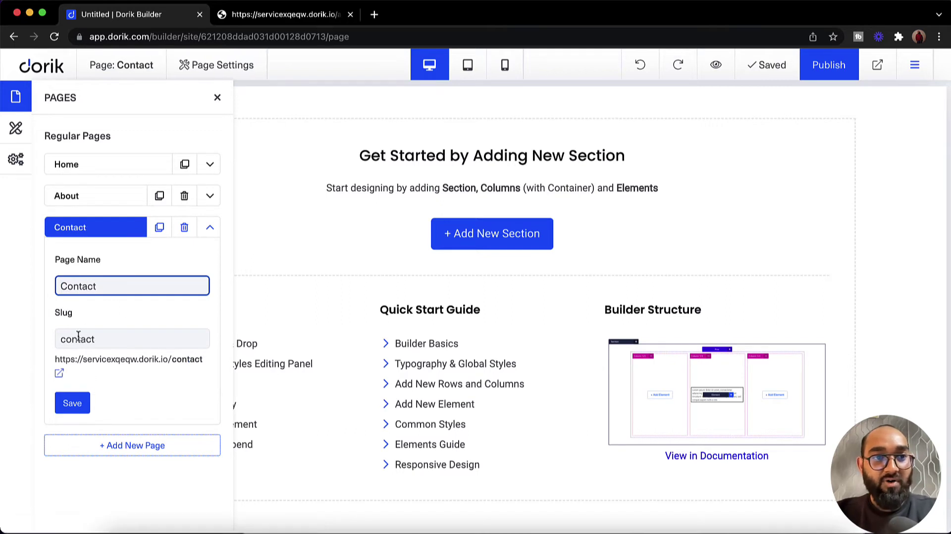
{"action": "left_click", "coordinate": [67, 409]}
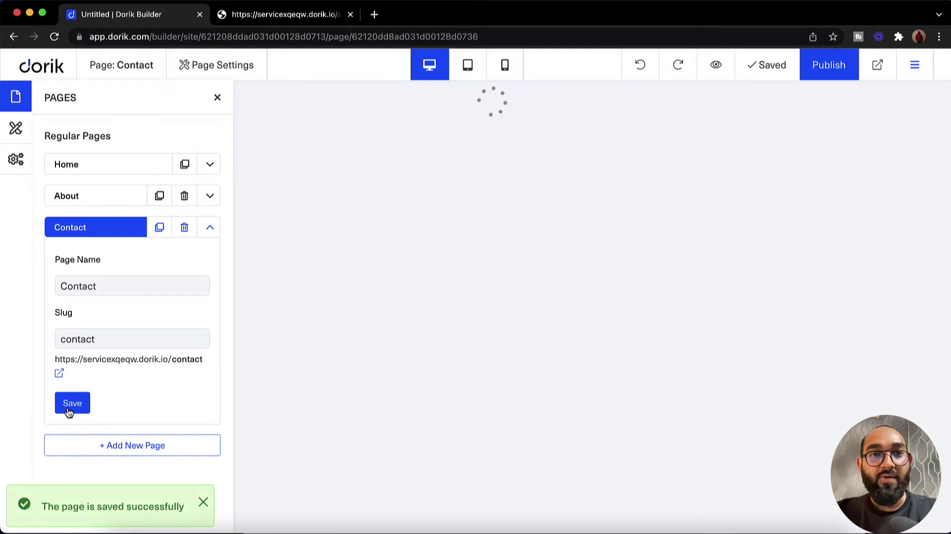
Step: Insert the Header Menu section symbol as the first section of the Contact page
{"action": "left_click", "coordinate": [463, 240]}
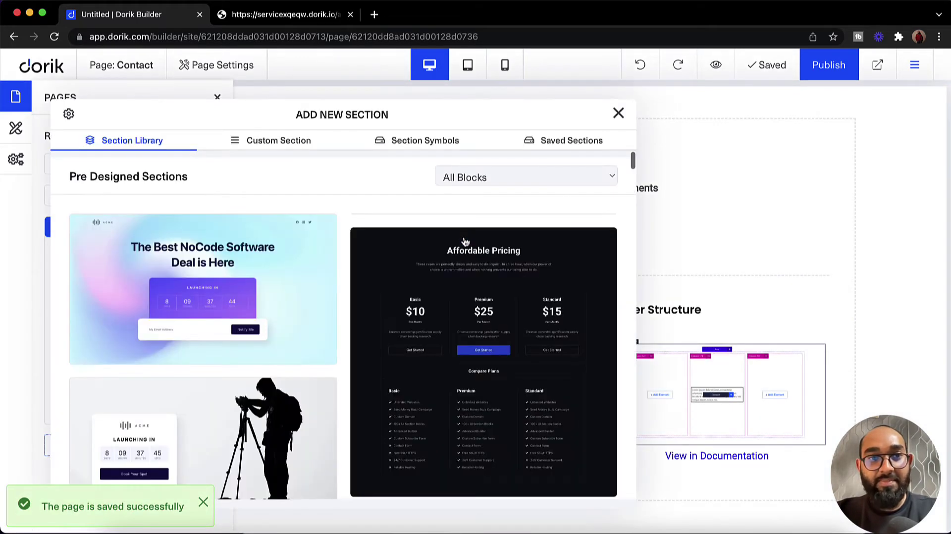
{"action": "left_click", "coordinate": [439, 143]}
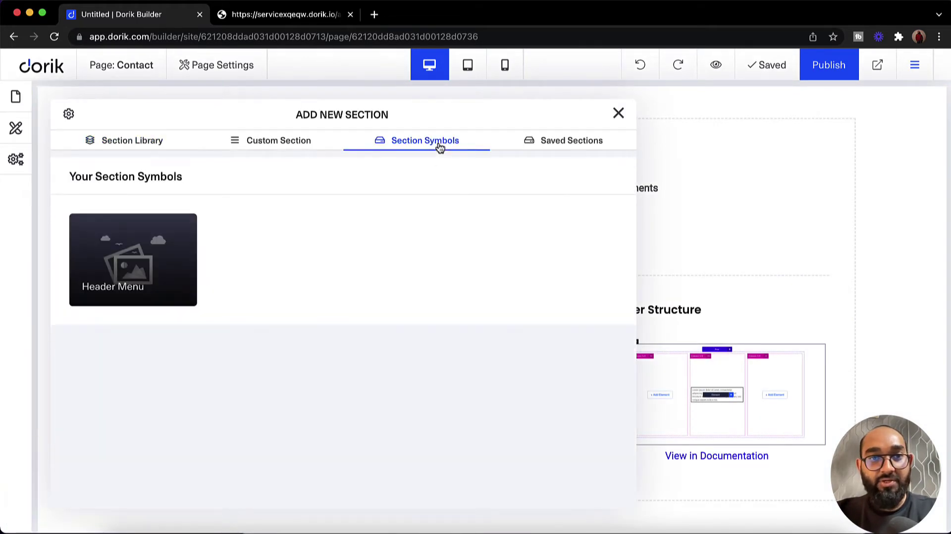
{"action": "left_click", "coordinate": [184, 253]}
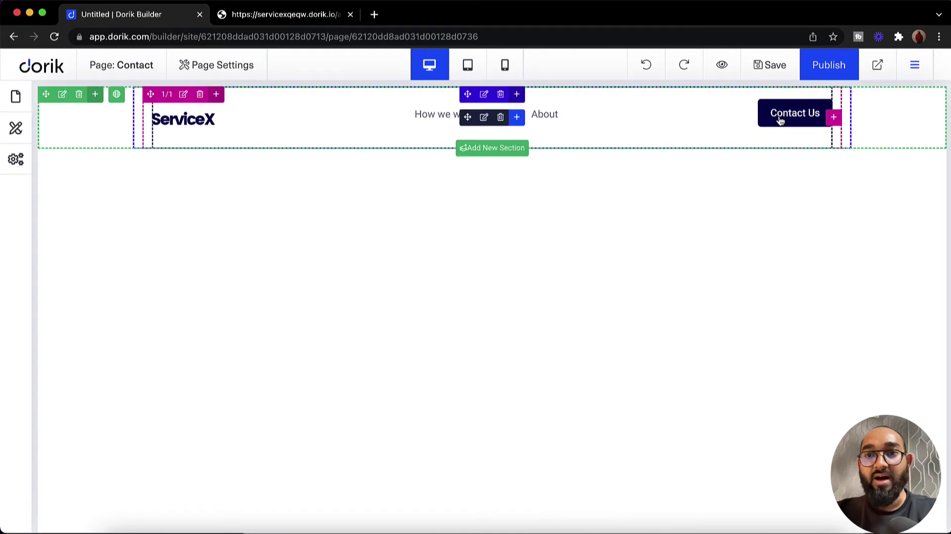
Step: Add the pre-designed Contact forms section with the Drop us a line form and Get in Touch heading below the header
{"action": "left_click", "coordinate": [491, 148]}
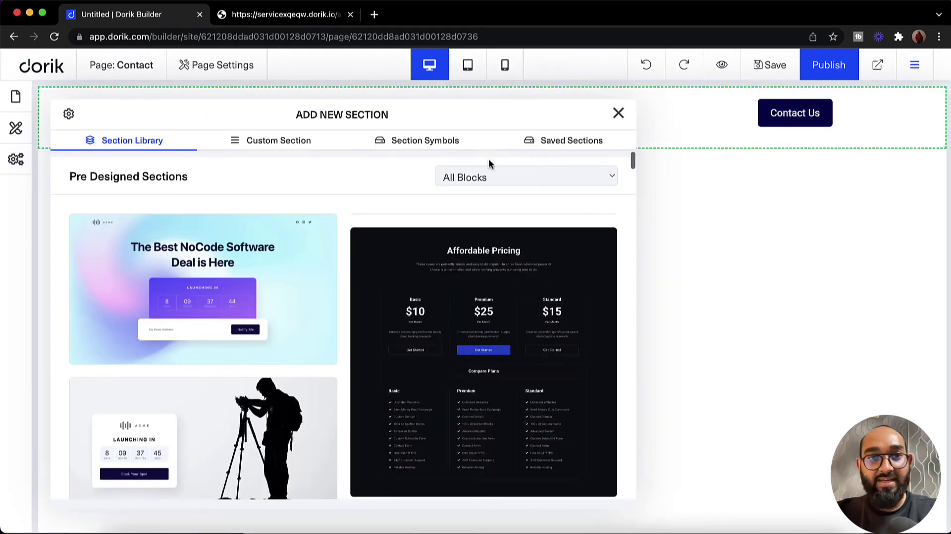
{"action": "left_click", "coordinate": [485, 178]}
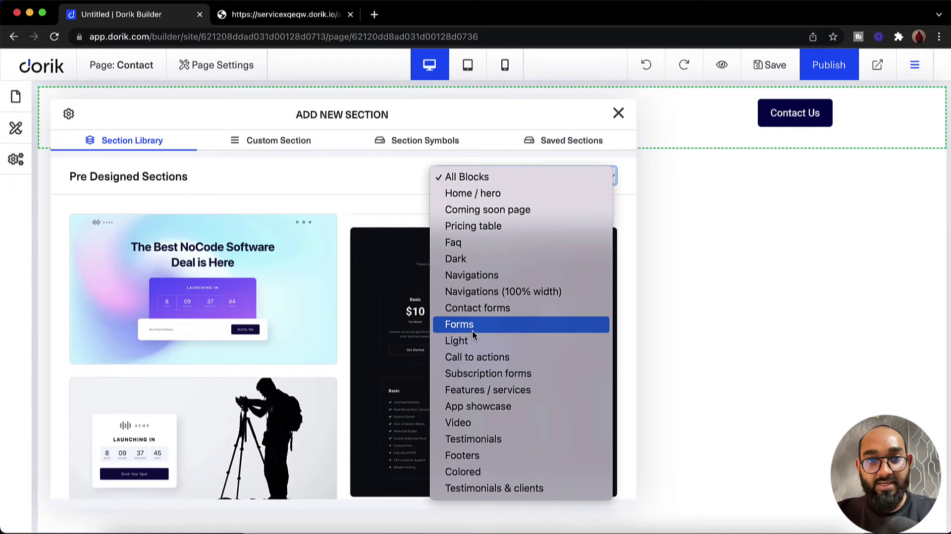
{"action": "left_click", "coordinate": [480, 308]}
{"action": "scroll", "coordinate": [325, 359], "scroll_direction": "down", "scroll_amount": 3}
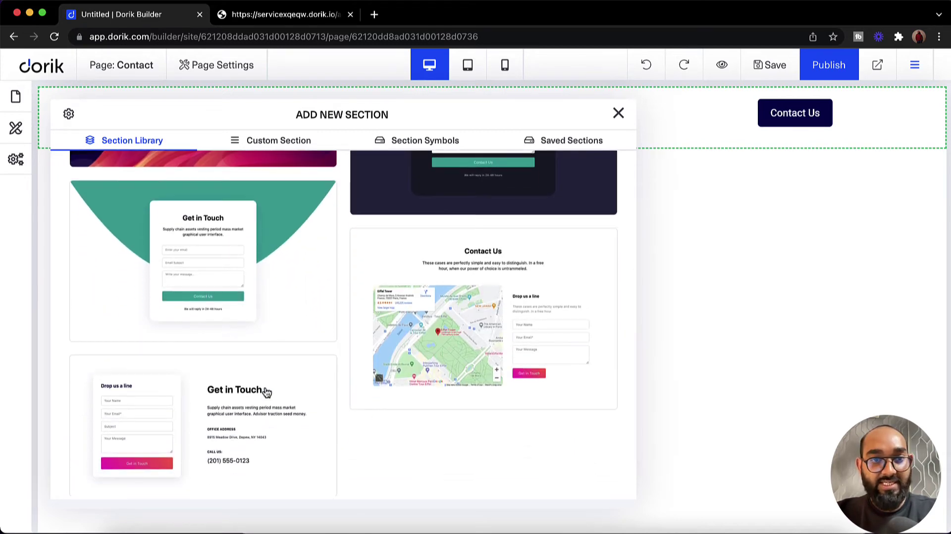
{"action": "left_click", "coordinate": [268, 393]}
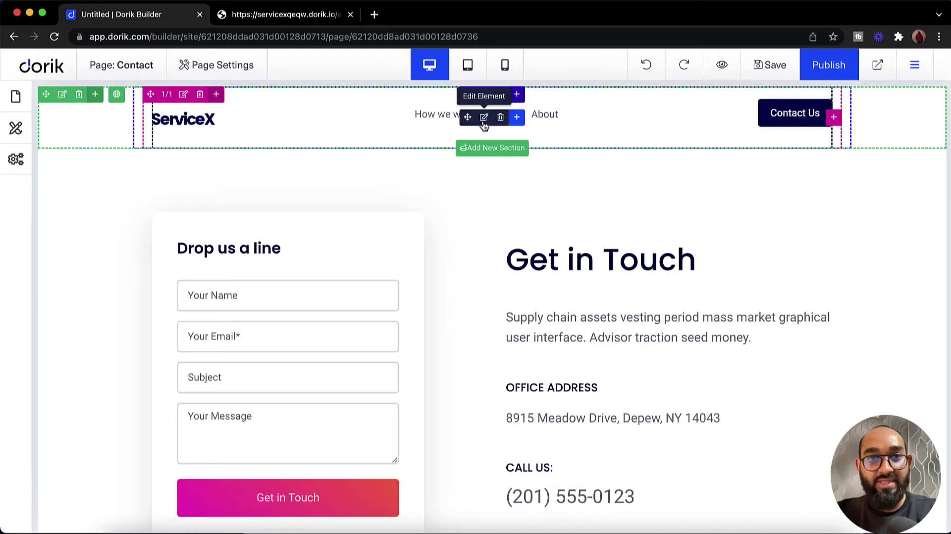
Step: Open the Contact Us button's settings in the header's navigation element
{"action": "left_click", "coordinate": [484, 117]}
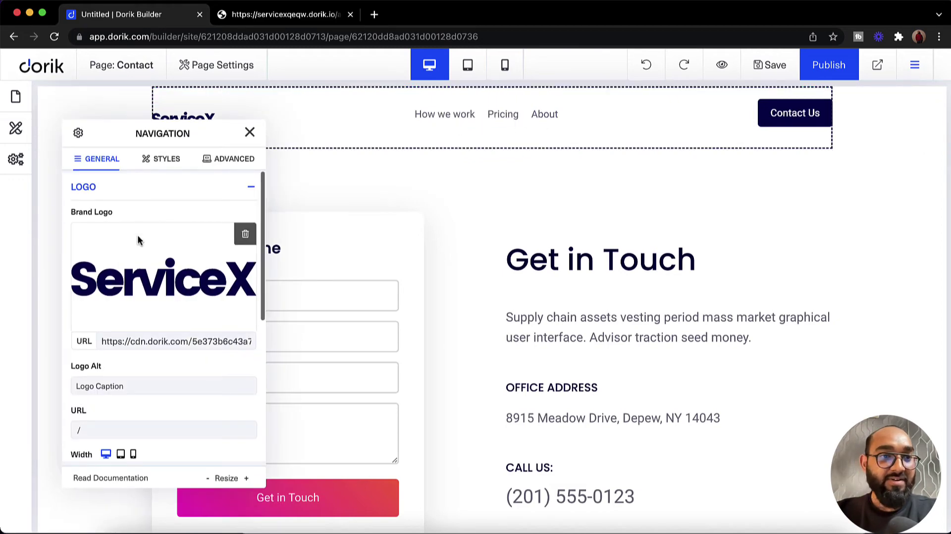
{"action": "scroll", "coordinate": [139, 240], "scroll_direction": "down", "scroll_amount": 5}
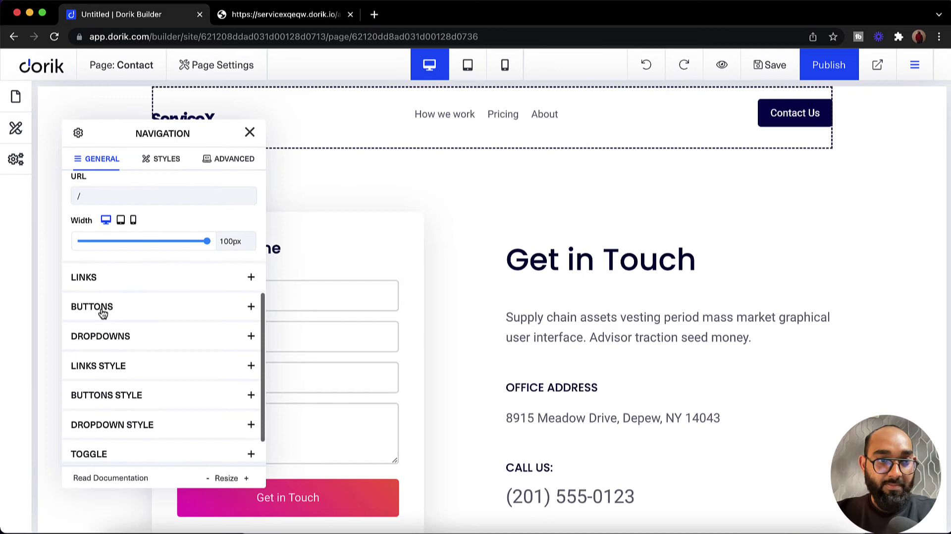
{"action": "left_click", "coordinate": [102, 310]}
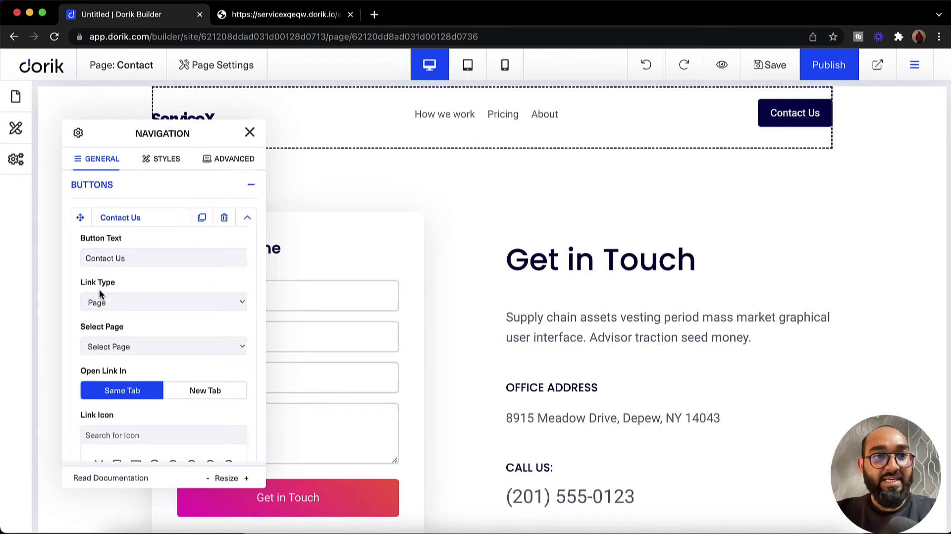
{"action": "left_click", "coordinate": [118, 302]}
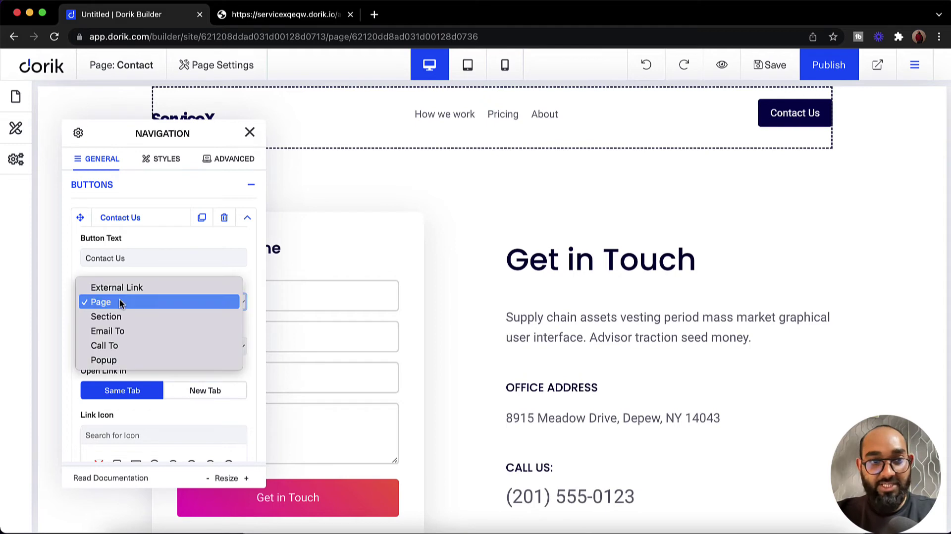
{"action": "left_click", "coordinate": [116, 287]}
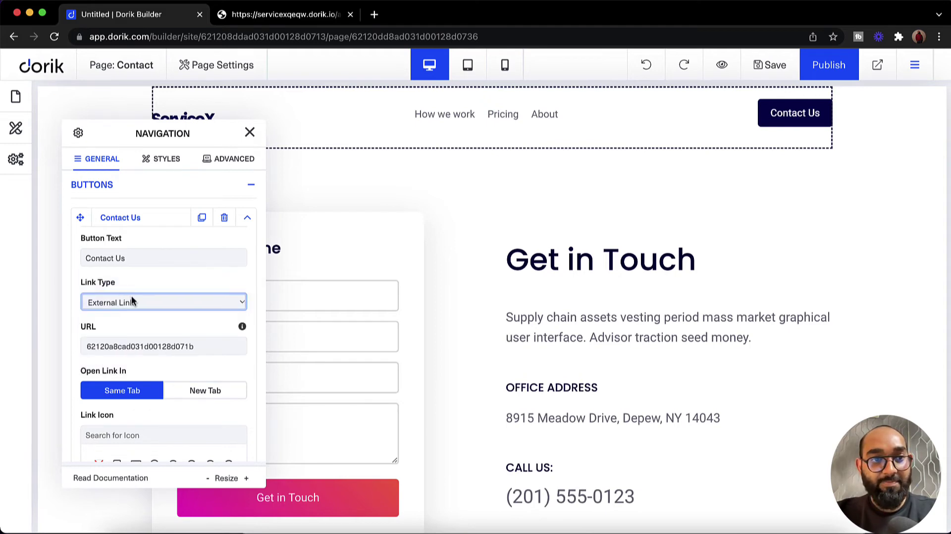
{"action": "left_click", "coordinate": [132, 301]}
{"action": "left_click", "coordinate": [121, 316]}
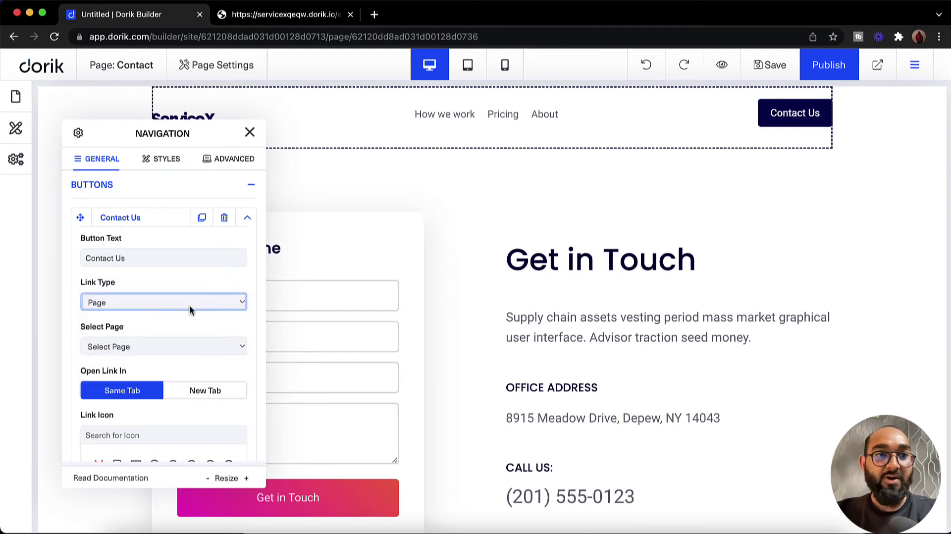
Step: Set Contact as the target page of the header's Contact Us button and close the navigation settings
{"action": "scroll", "coordinate": [180, 319], "scroll_direction": "down", "scroll_amount": 1}
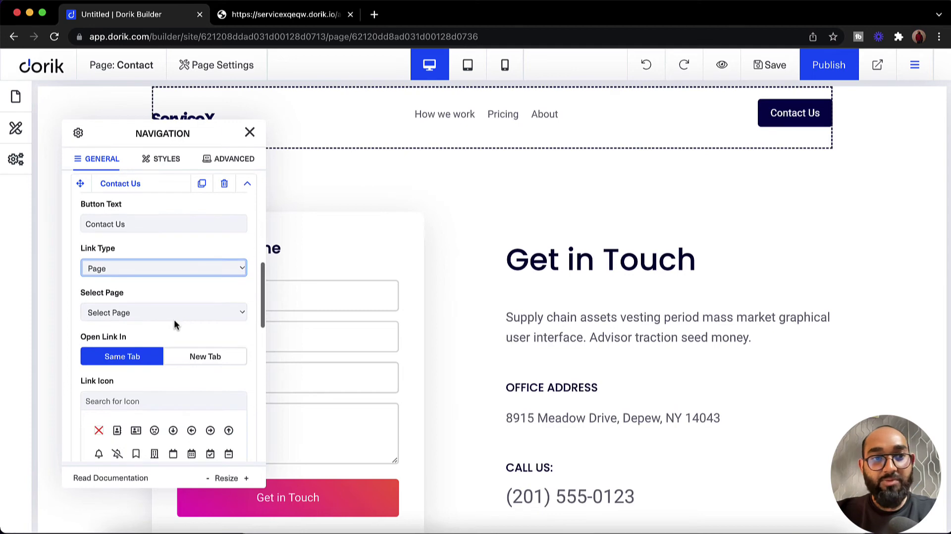
{"action": "left_click", "coordinate": [138, 312]}
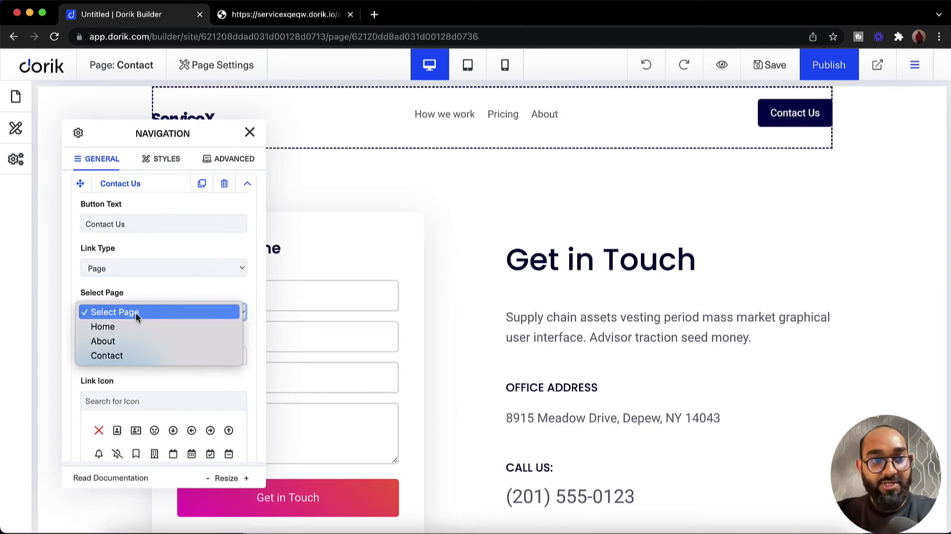
{"action": "left_click", "coordinate": [122, 357]}
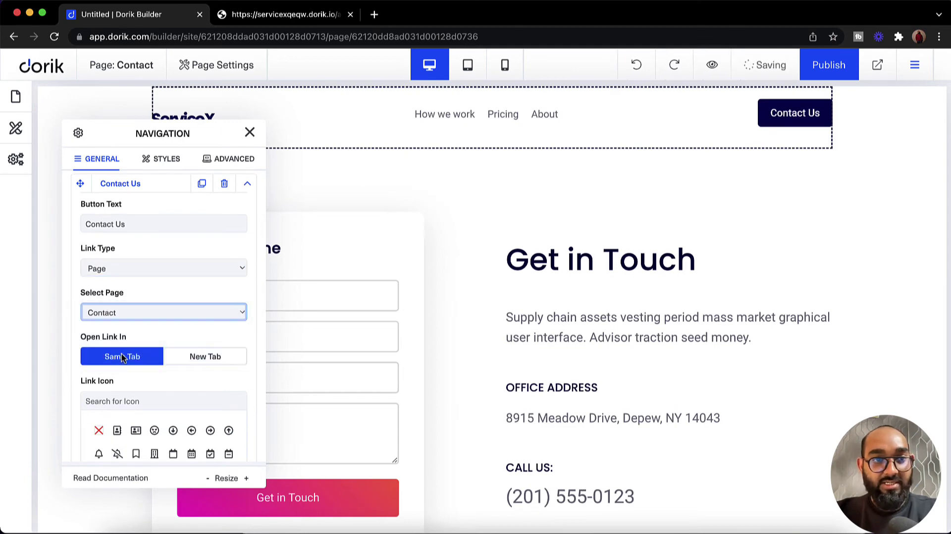
{"action": "left_click", "coordinate": [251, 132]}
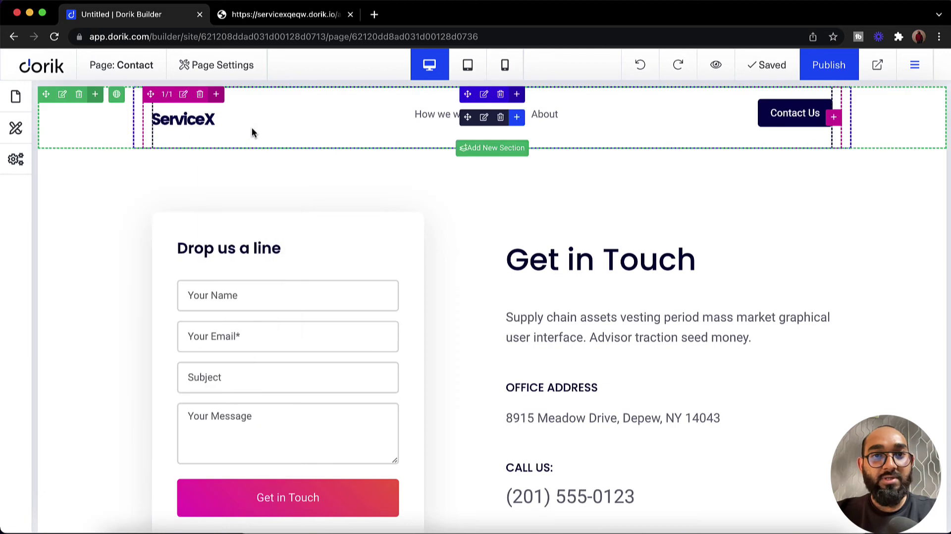
Step: Publish the site and test the home, About and Contact Us links in the live site's header
{"action": "left_click", "coordinate": [840, 66]}
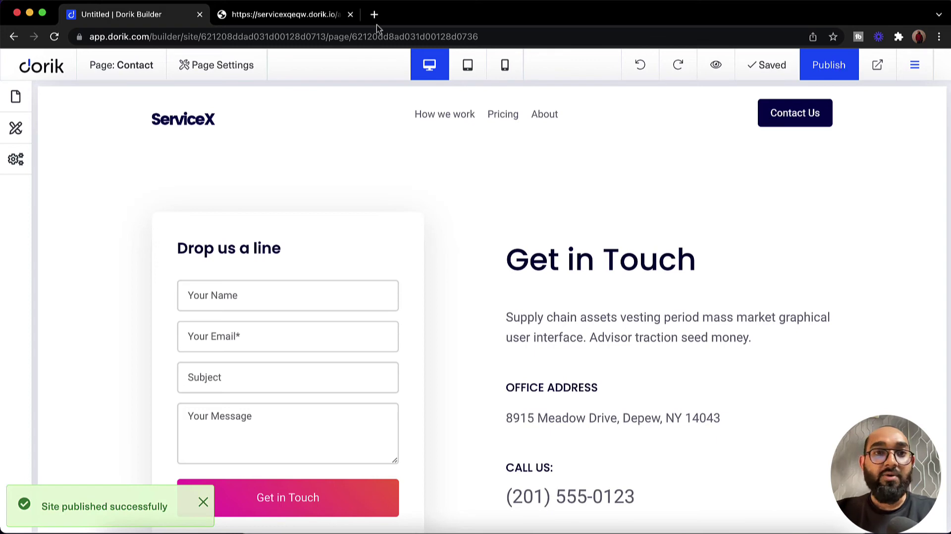
{"action": "left_click", "coordinate": [319, 17]}
{"action": "left_click", "coordinate": [145, 78]}
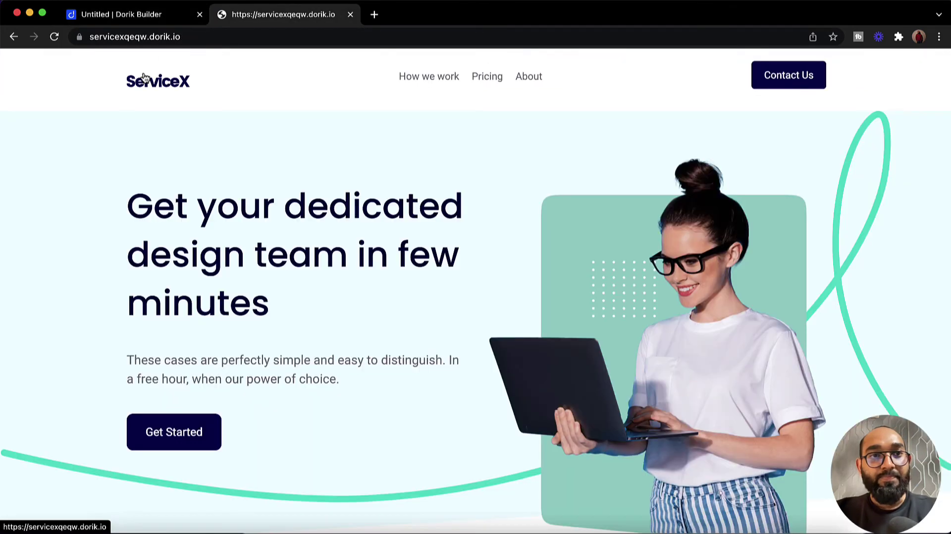
{"action": "left_click", "coordinate": [533, 80]}
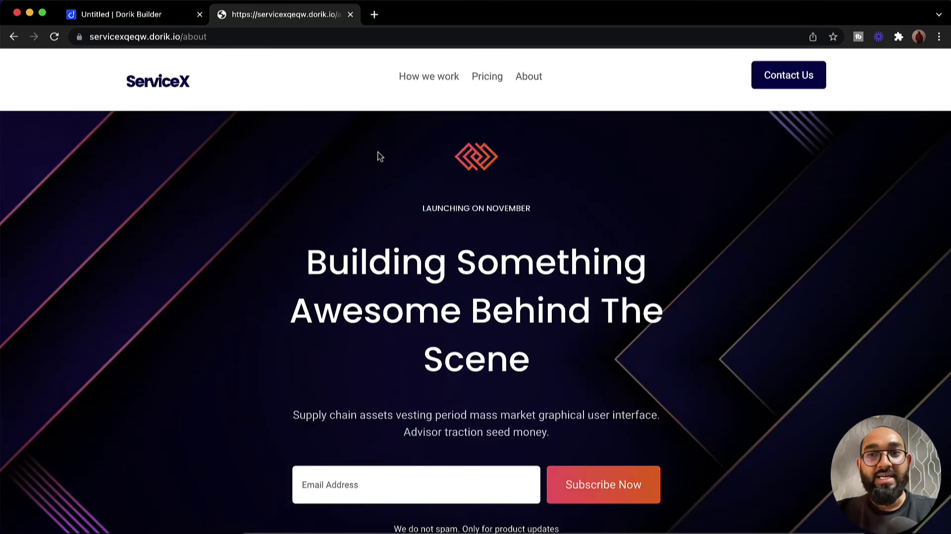
{"action": "left_click", "coordinate": [791, 81]}
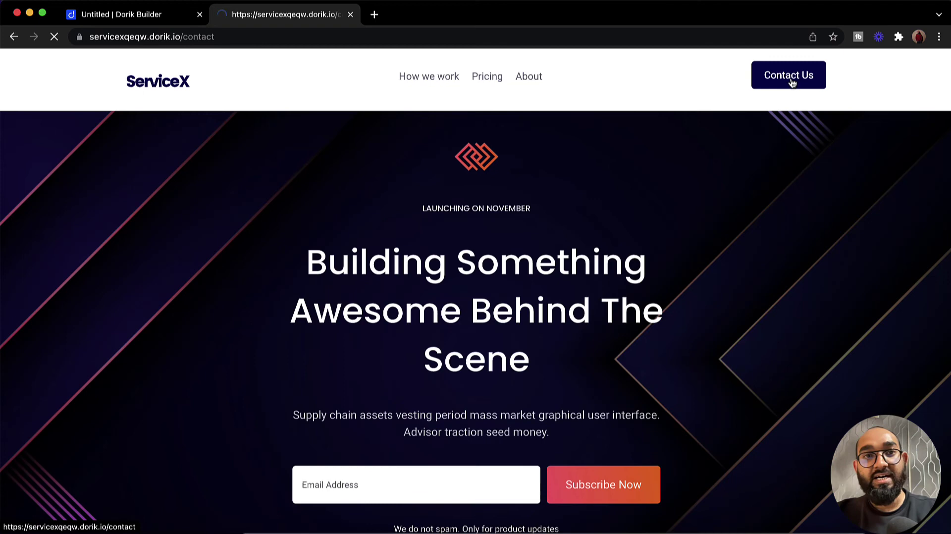